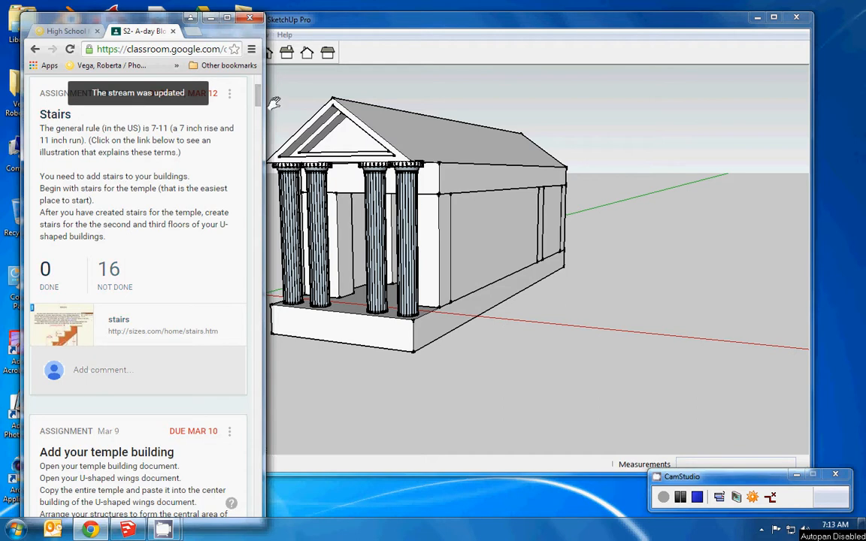
Step: Review the Stairs assignment, switch to the SketchUp temple model, and arrange its window and Large Tool Set beside the assignment page
{"action": "scroll", "coordinate": [256, 93], "scroll_direction": "up", "scroll_amount": 3}
{"action": "scroll", "coordinate": [261, 93], "scroll_direction": "down", "scroll_amount": 1}
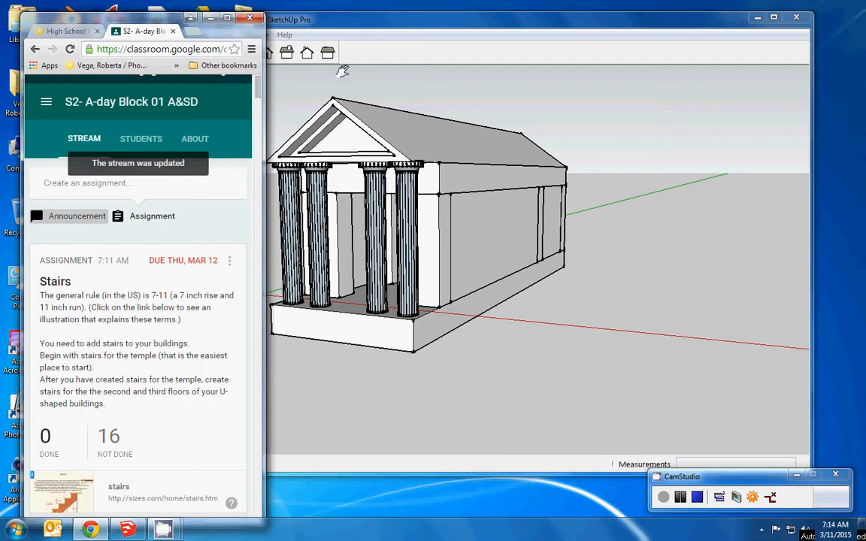
{"action": "left_click", "coordinate": [381, 22]}
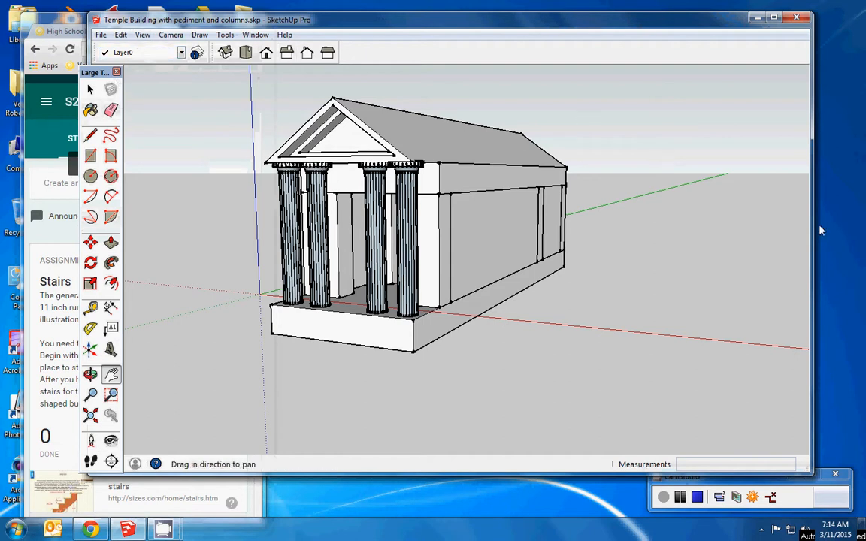
{"action": "left_click_drag", "start_coordinate": [814, 231], "coordinate": [698, 233]}
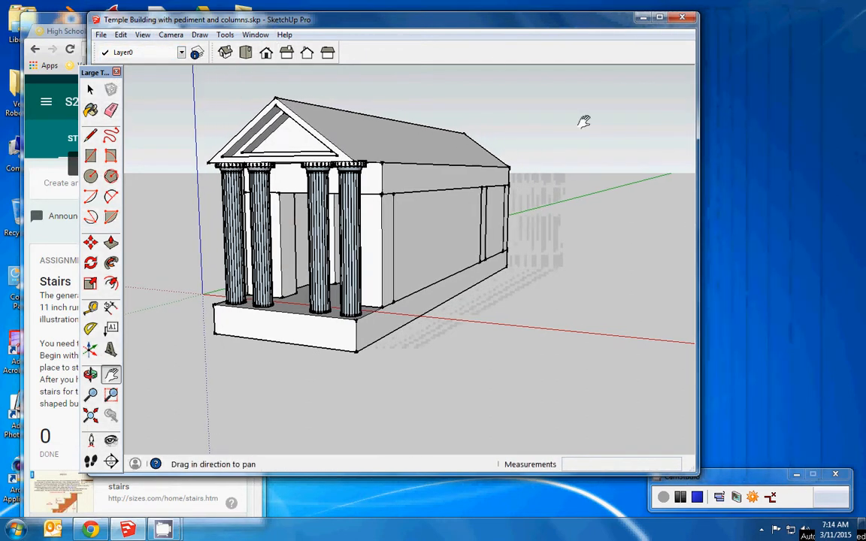
{"action": "left_click_drag", "start_coordinate": [477, 27], "coordinate": [621, 30]}
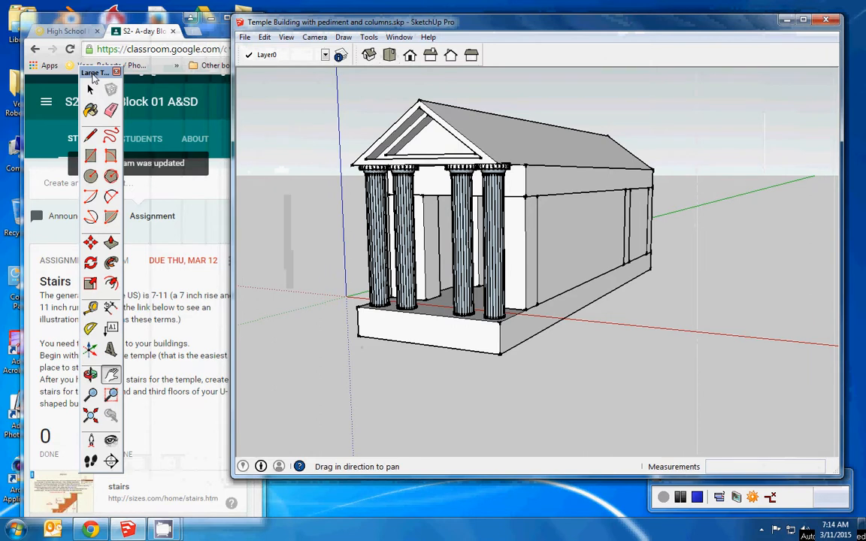
{"action": "left_click_drag", "start_coordinate": [91, 72], "coordinate": [744, 75]}
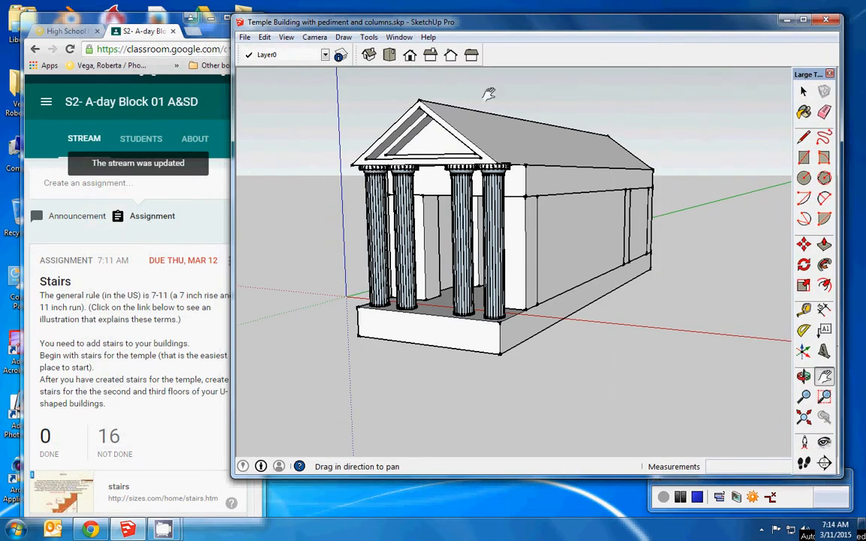
Step: In the Left view, draw a 7" high by 11" wide rectangle against the lower front corner of the temple base
{"action": "left_click", "coordinate": [431, 56]}
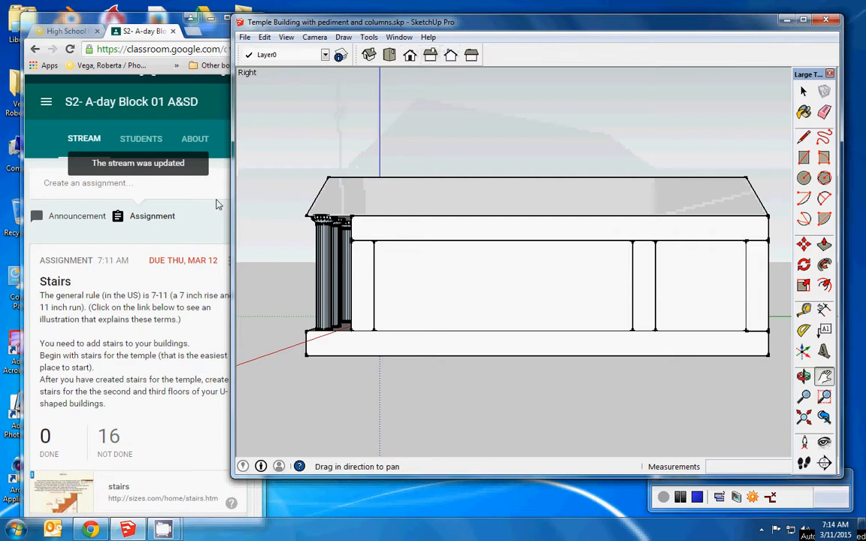
{"action": "left_click", "coordinate": [471, 57]}
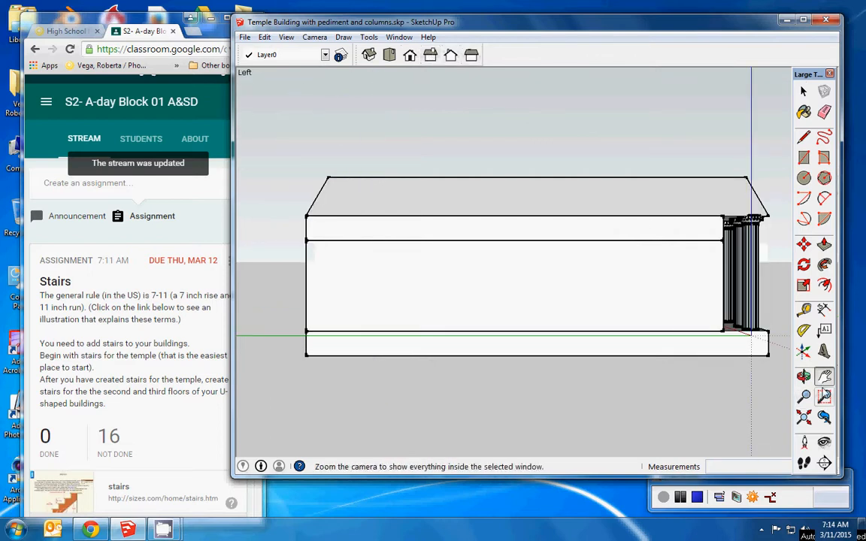
{"action": "left_click_drag", "start_coordinate": [740, 353], "coordinate": [480, 286]}
{"action": "scroll", "coordinate": [502, 301], "scroll_direction": "up", "scroll_amount": 7}
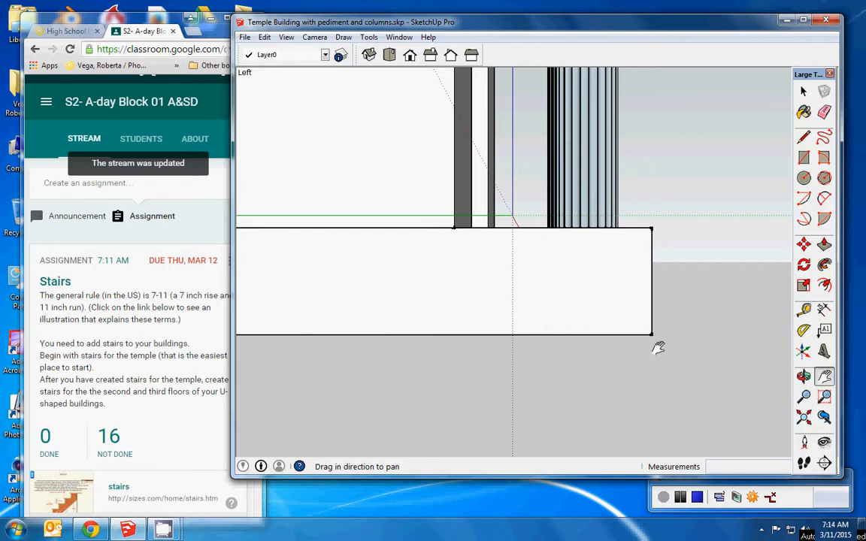
{"action": "left_click", "coordinate": [804, 158]}
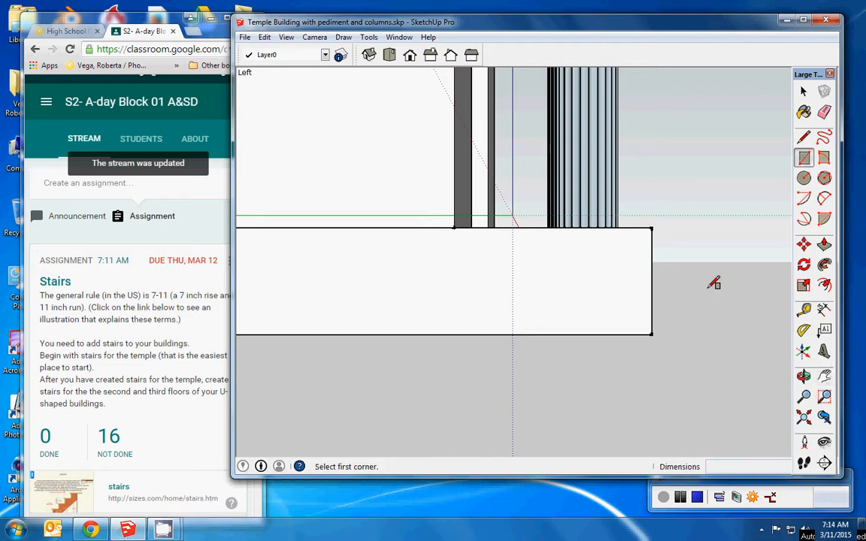
{"action": "left_click", "coordinate": [652, 335]}
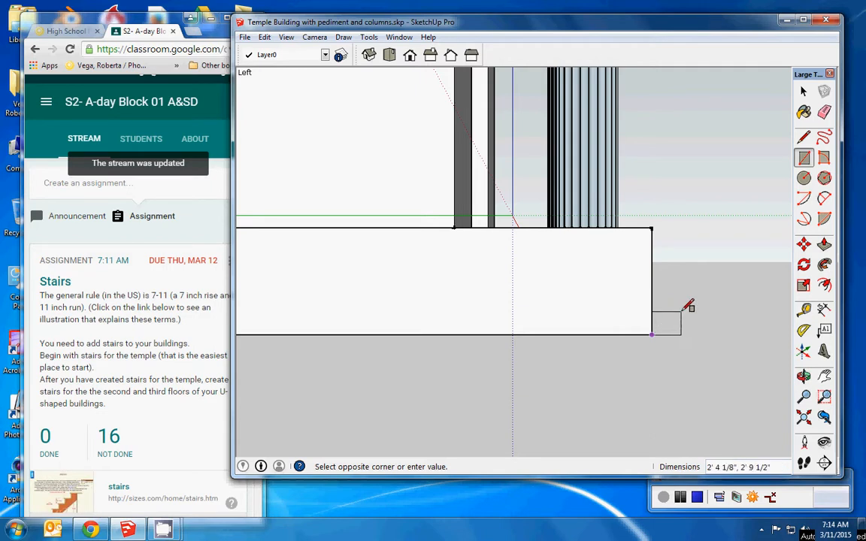
{"action": "left_click", "coordinate": [680, 310]}
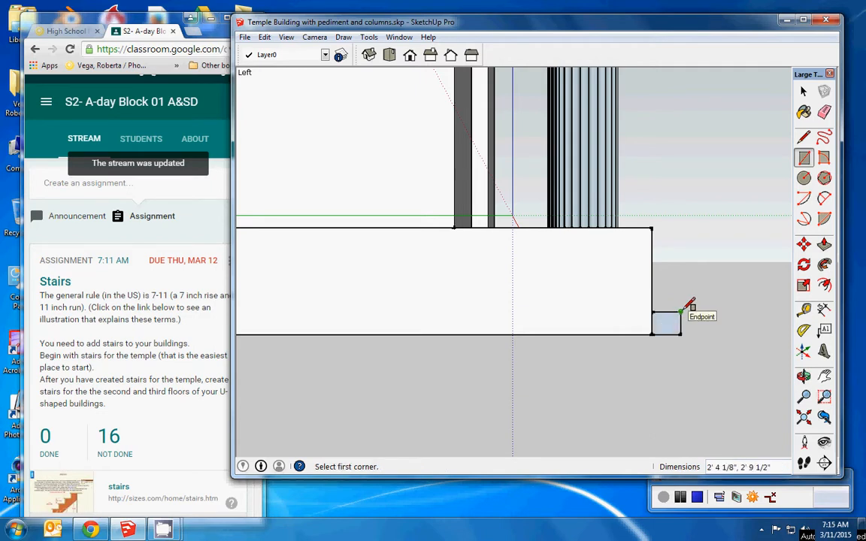
{"action": "type", "text": "7\",11"}
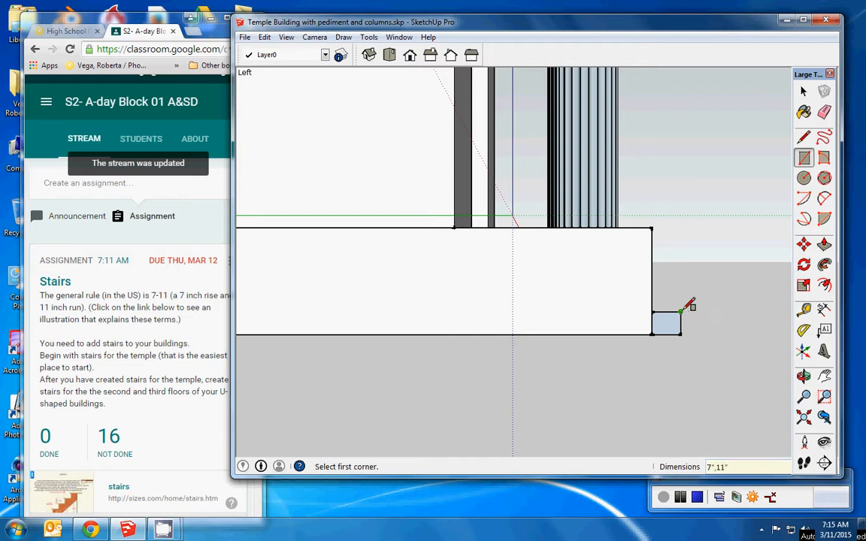
{"action": "key", "text": "ctrl+z"}
Step: Turn the small rectangle at the base's lower front corner into a component named "step"
{"action": "scroll", "coordinate": [706, 202], "scroll_direction": "up", "scroll_amount": 3}
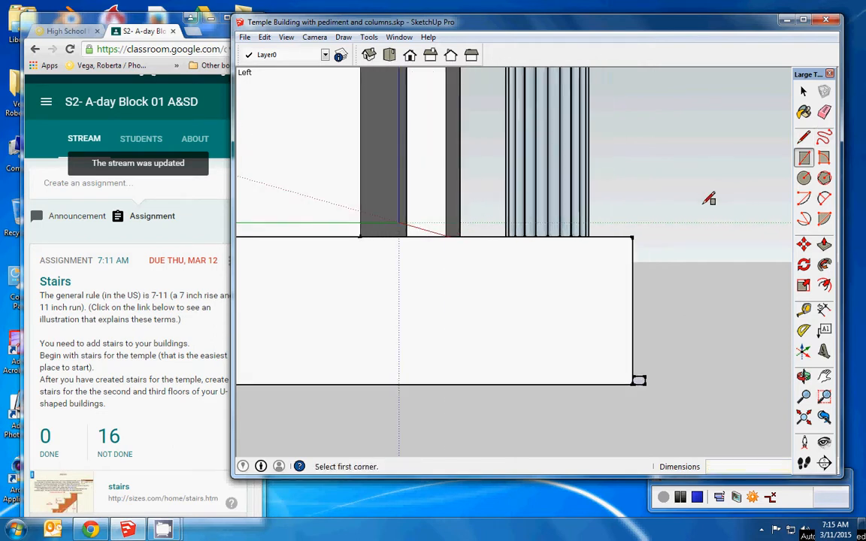
{"action": "scroll", "coordinate": [701, 207], "scroll_direction": "up", "scroll_amount": 2}
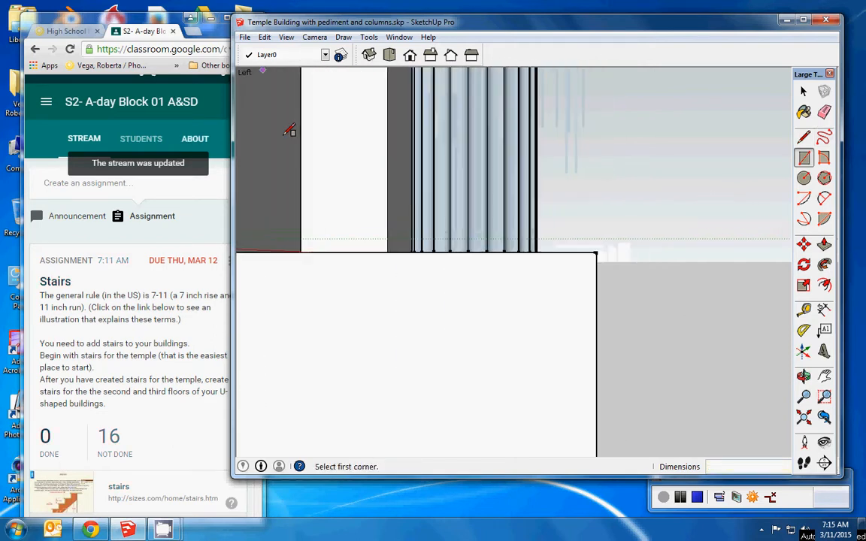
{"action": "left_click", "coordinate": [824, 376]}
{"action": "mouse_move", "coordinate": [549, 340]}
{"action": "left_mouse_down"}
{"action": "mouse_move", "coordinate": [512, 202]}
{"action": "mouse_move", "coordinate": [484, 195]}
{"action": "left_mouse_up"}
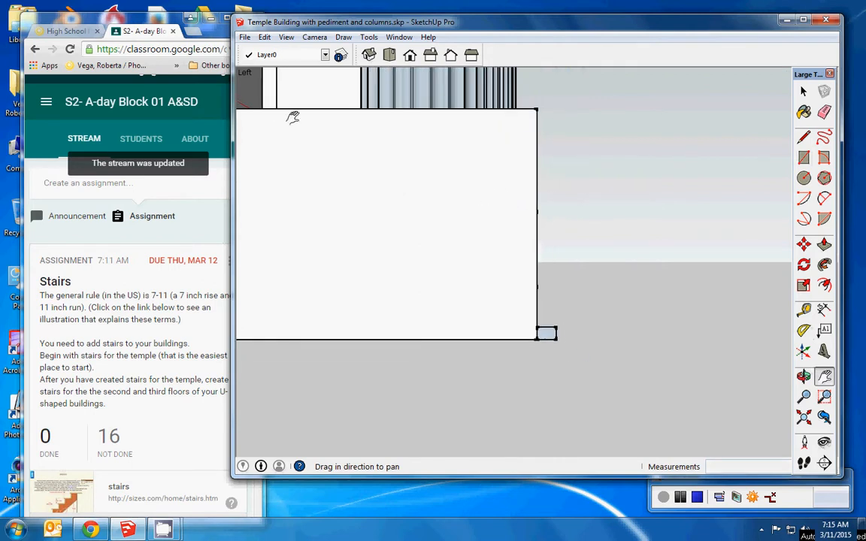
{"action": "left_click", "coordinate": [803, 91]}
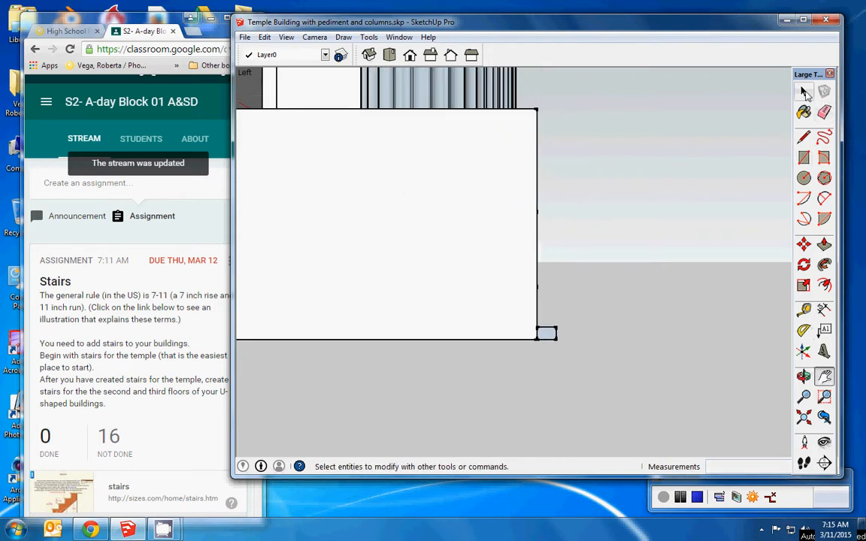
{"action": "left_click", "coordinate": [548, 335]}
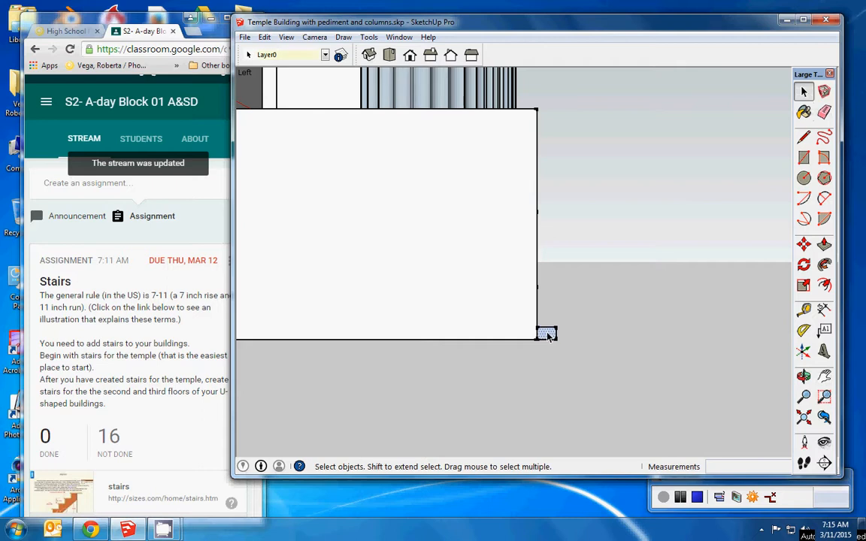
{"action": "left_click", "coordinate": [679, 497]}
{"action": "left_click", "coordinate": [664, 498]}
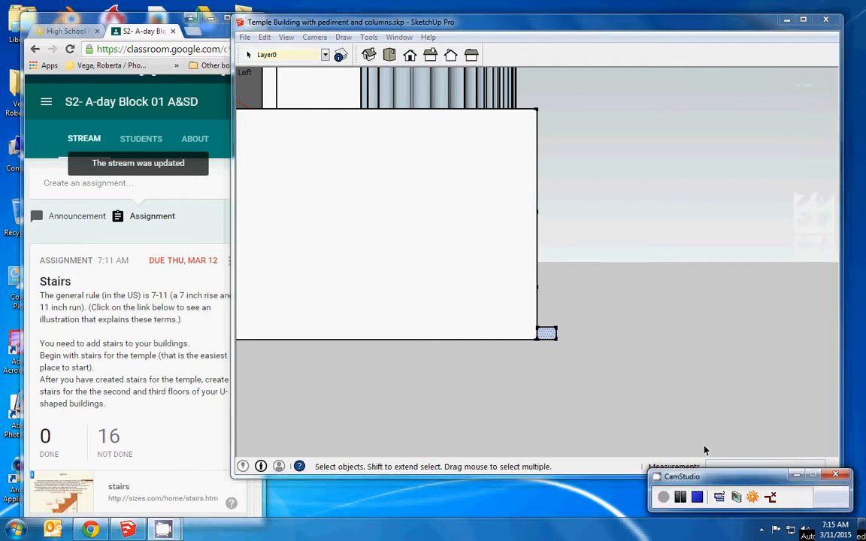
{"action": "left_click", "coordinate": [545, 338]}
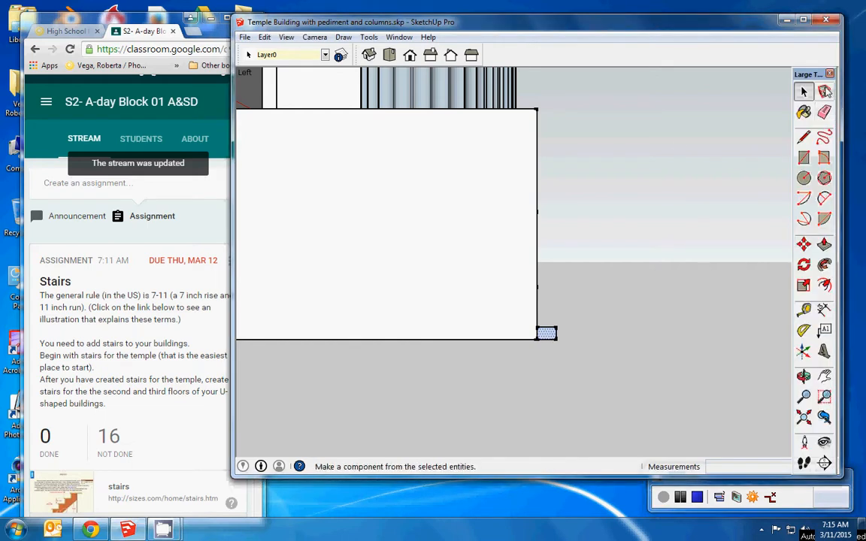
{"action": "left_click", "coordinate": [824, 91]}
{"action": "type", "text": "s"}
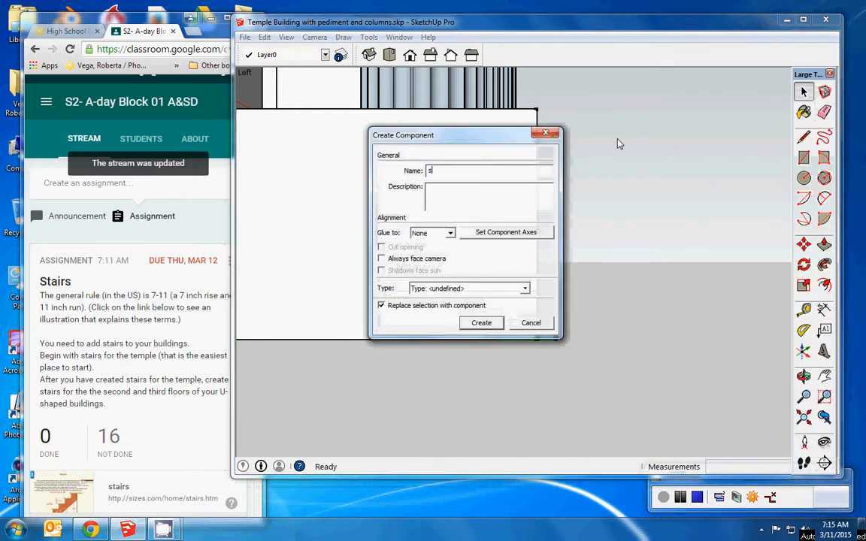
{"action": "type", "text": "tep"}
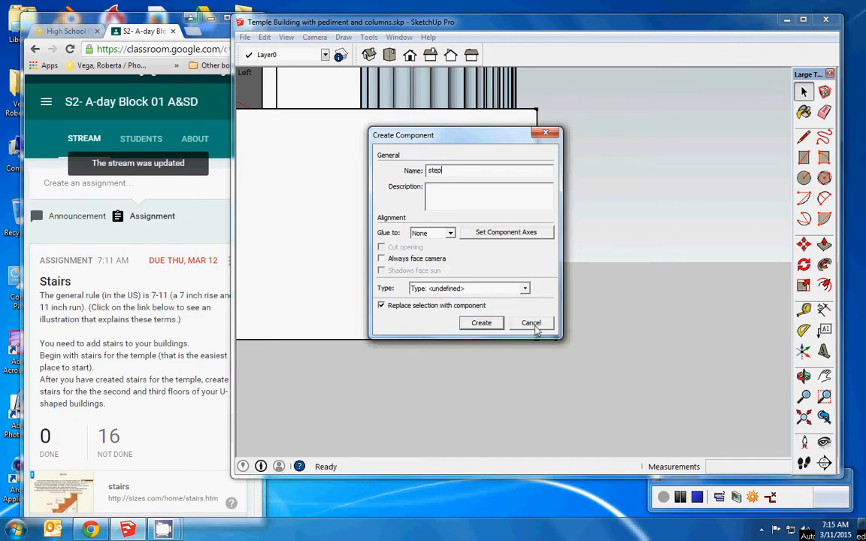
{"action": "left_click", "coordinate": [492, 322]}
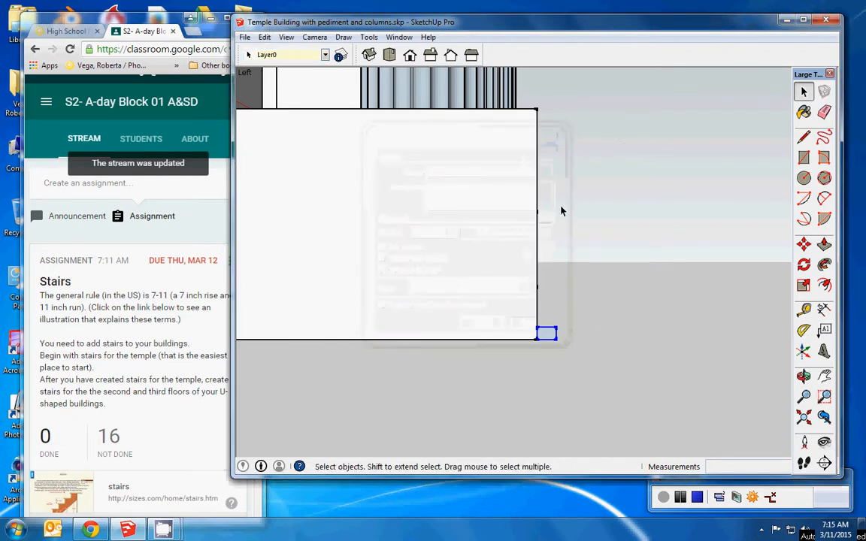
{"action": "left_click", "coordinate": [804, 245]}
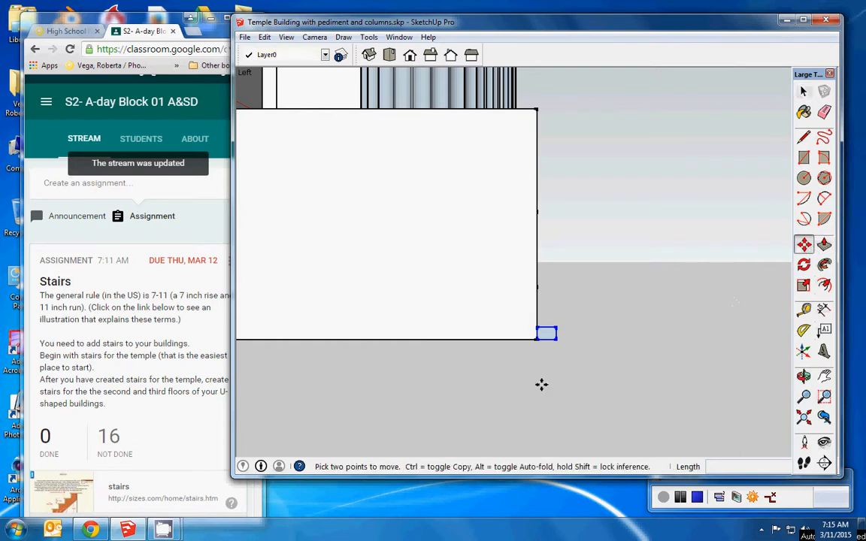
{"action": "left_click", "coordinate": [551, 335]}
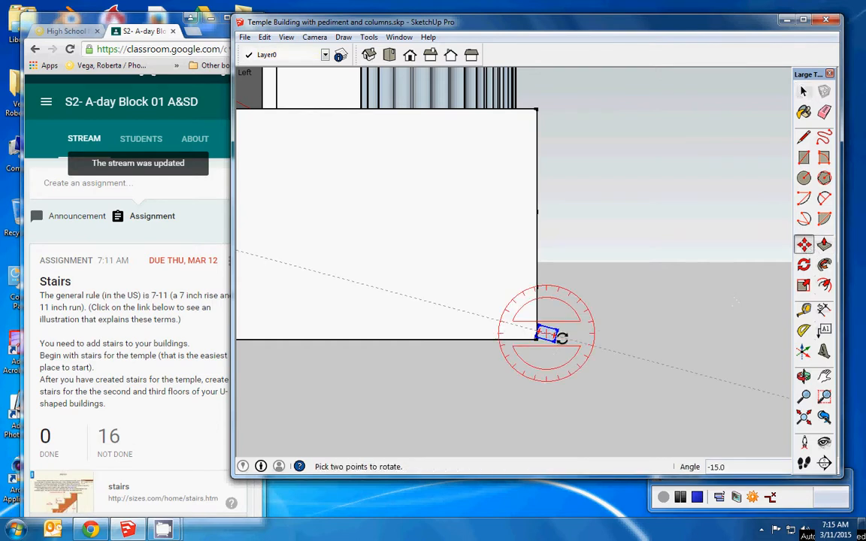
{"action": "left_click", "coordinate": [556, 333]}
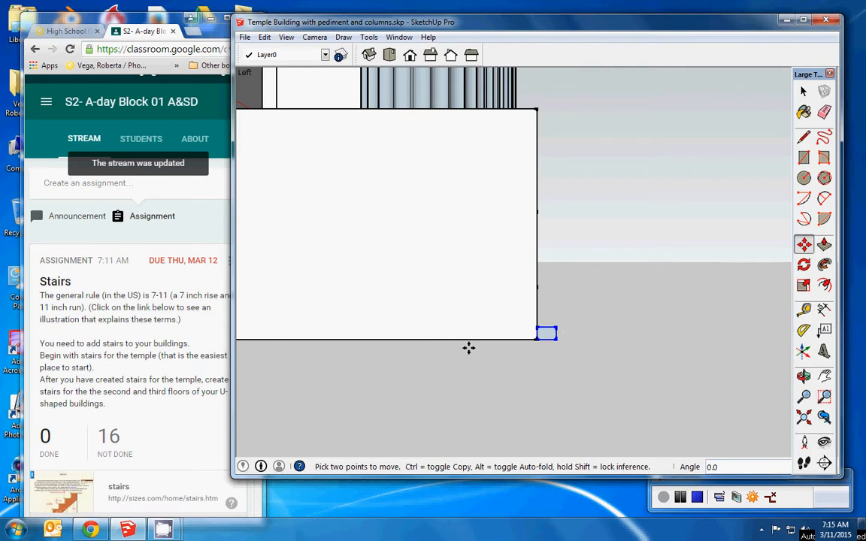
Step: Copy the step component upward along the blue axis six times, stacking seven steps against the front of the temple base
{"action": "scroll", "coordinate": [588, 351], "scroll_direction": "up", "scroll_amount": 3}
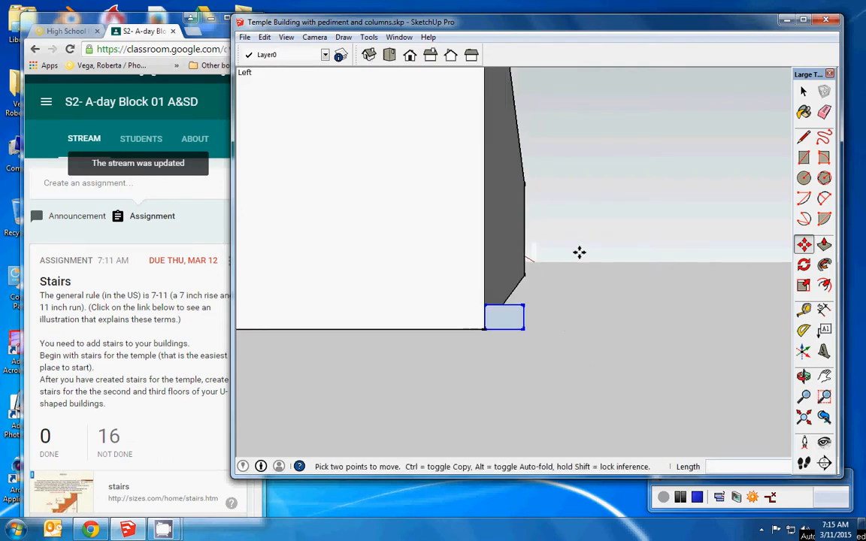
{"action": "left_click", "coordinate": [825, 376]}
{"action": "mouse_move", "coordinate": [595, 296]}
{"action": "left_mouse_down"}
{"action": "mouse_move", "coordinate": [630, 360]}
{"action": "mouse_move", "coordinate": [636, 423]}
{"action": "mouse_move", "coordinate": [629, 412]}
{"action": "left_mouse_up"}
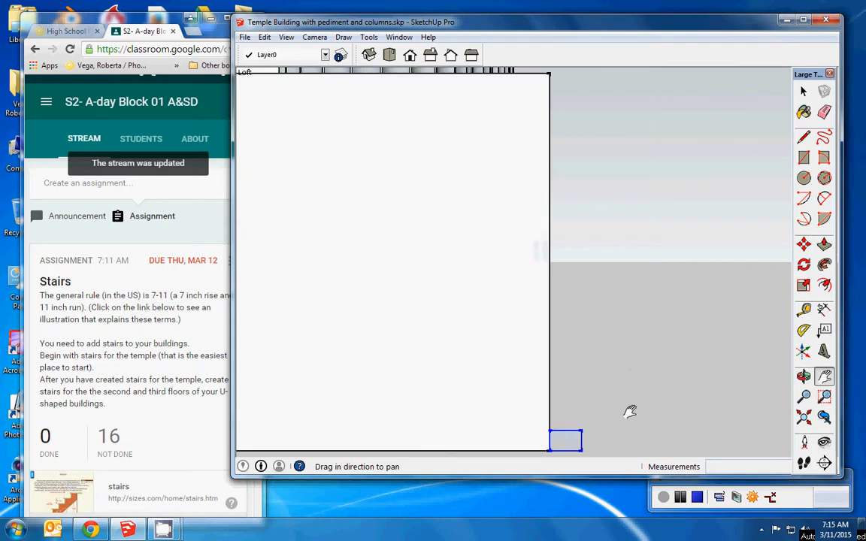
{"action": "scroll", "coordinate": [630, 412], "scroll_direction": "down", "scroll_amount": 4}
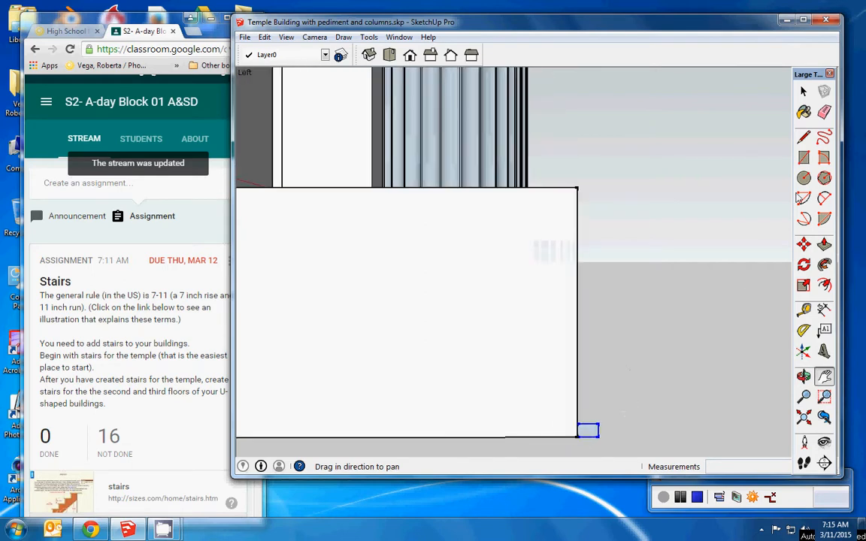
{"action": "left_click", "coordinate": [804, 244]}
{"action": "key", "text": "ctrl"}
{"action": "left_click", "coordinate": [588, 427]}
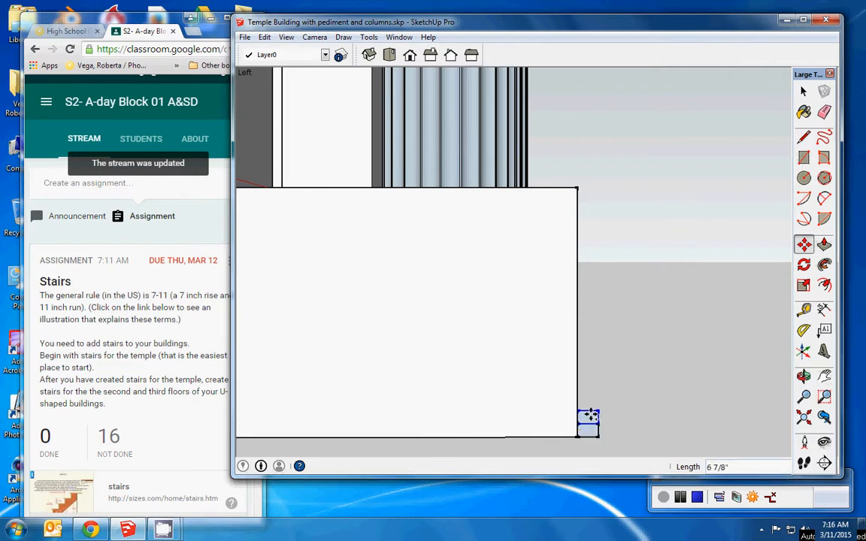
{"action": "left_click", "coordinate": [590, 416]}
{"action": "left_click", "coordinate": [589, 416]}
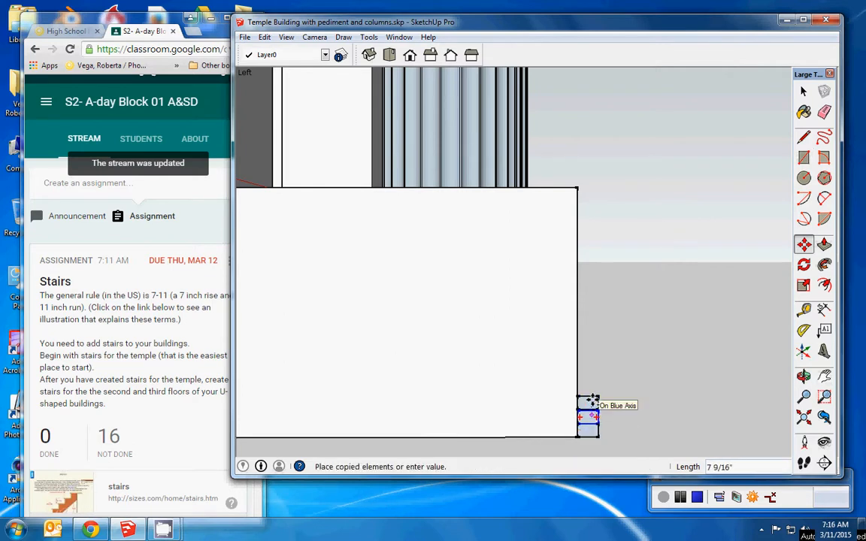
{"action": "left_click", "coordinate": [591, 401]}
{"action": "left_click", "coordinate": [590, 402]}
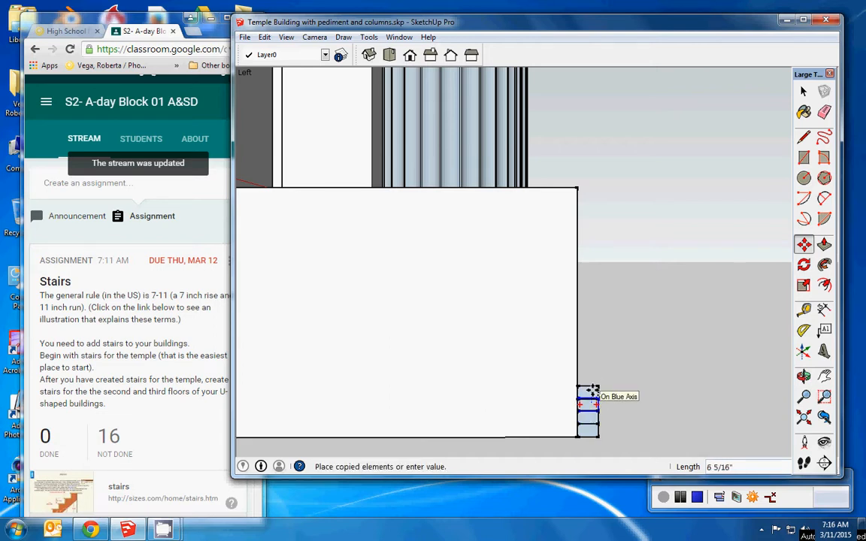
{"action": "left_click", "coordinate": [592, 390]}
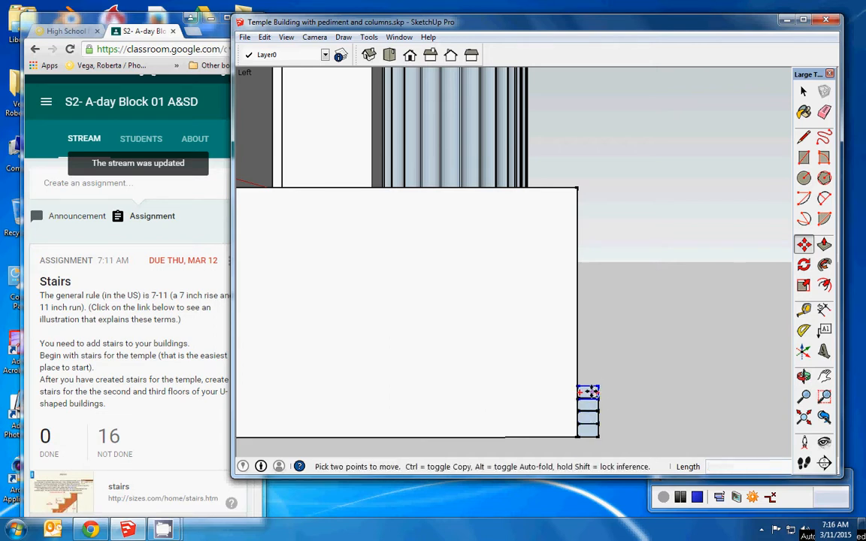
{"action": "left_click", "coordinate": [591, 388]}
{"action": "left_click", "coordinate": [591, 379]}
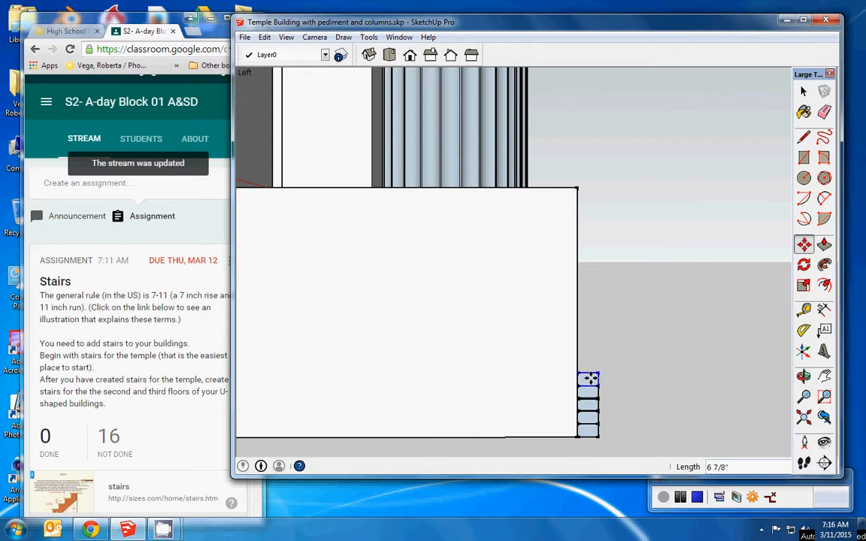
{"action": "left_click", "coordinate": [592, 378]}
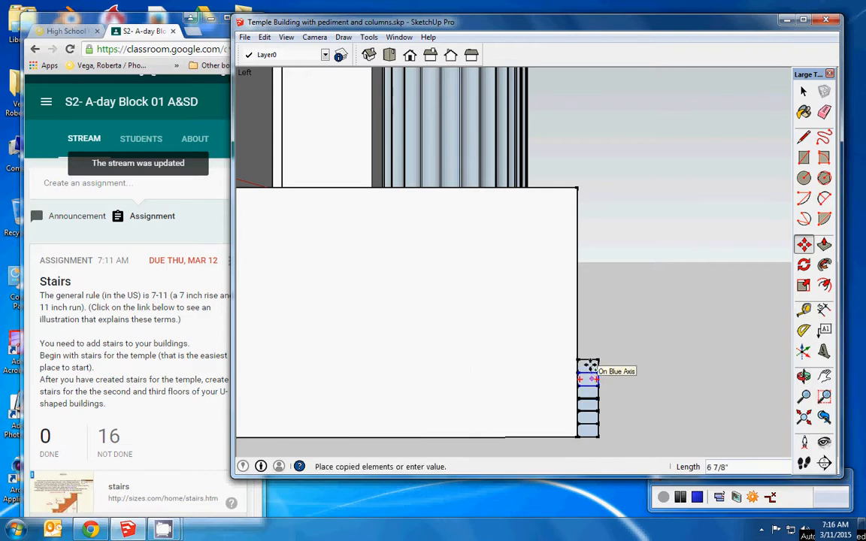
{"action": "left_click", "coordinate": [589, 366]}
{"action": "left_click", "coordinate": [589, 365]}
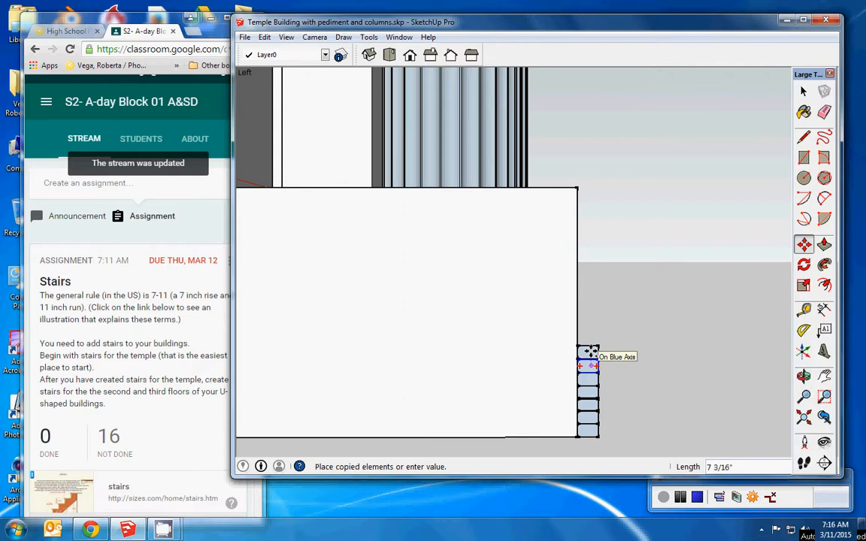
{"action": "left_click", "coordinate": [590, 353]}
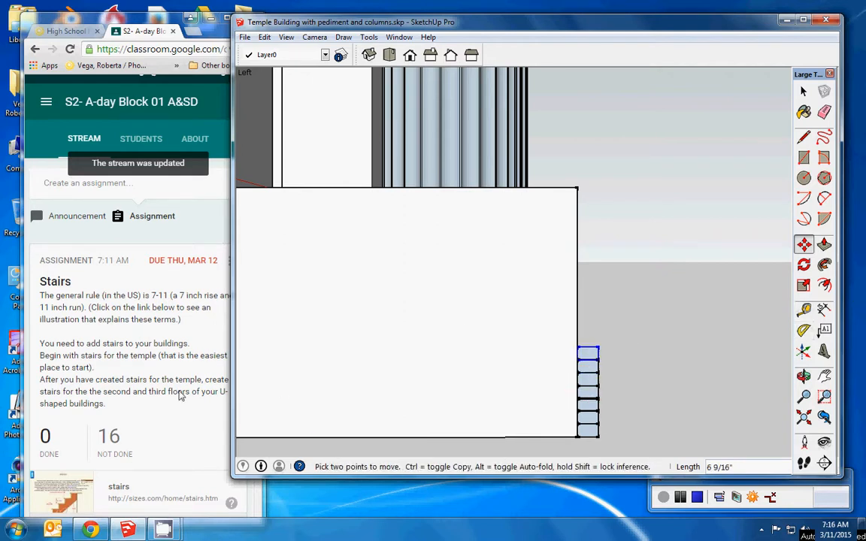
Step: Select all seven stacked steps and copy the group upward twice, continuing the stack past the top of the temple base
{"action": "left_click", "coordinate": [803, 91]}
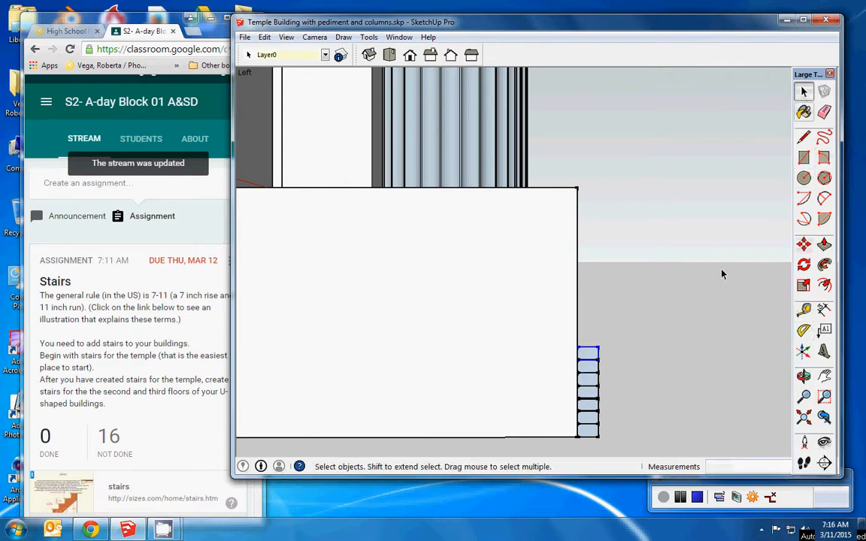
{"action": "left_click", "coordinate": [588, 418], "text": "shift"}
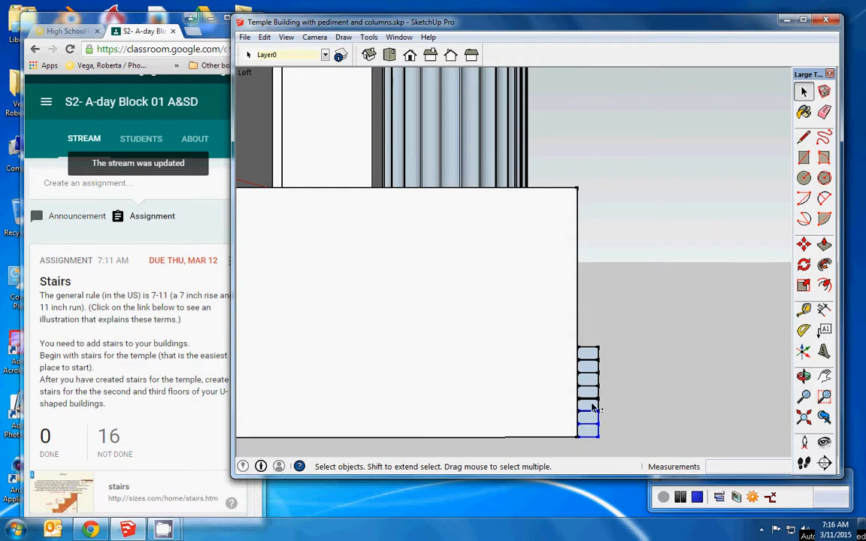
{"action": "left_click", "coordinate": [591, 404], "text": "shift"}
{"action": "left_click", "coordinate": [591, 391], "text": "shift"}
{"action": "left_click", "coordinate": [593, 357], "text": "shift"}
{"action": "left_click", "coordinate": [803, 244]}
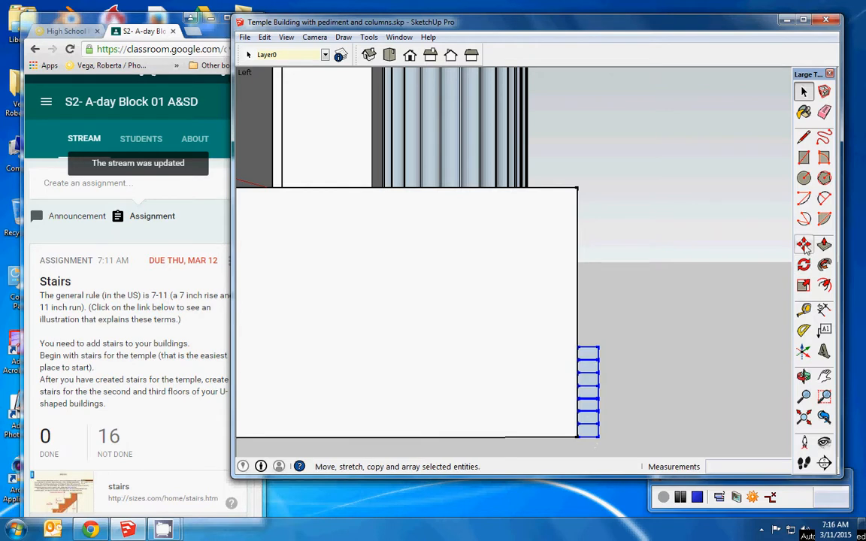
{"action": "key", "text": "ctrl"}
{"action": "left_click", "coordinate": [587, 431]}
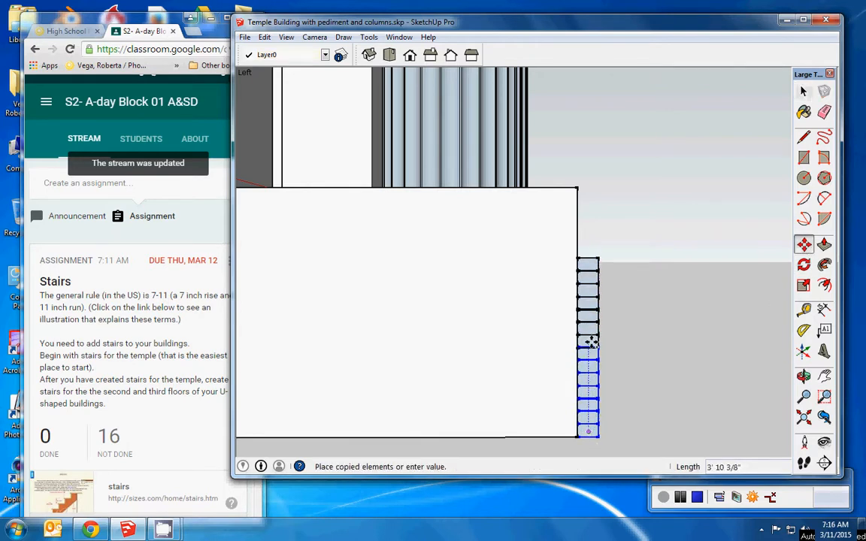
{"action": "left_click", "coordinate": [590, 342]}
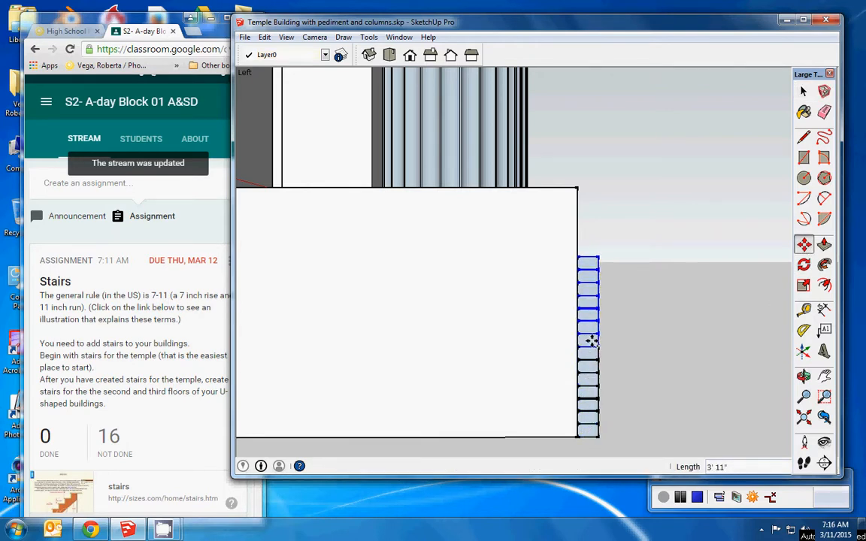
{"action": "left_click", "coordinate": [592, 341]}
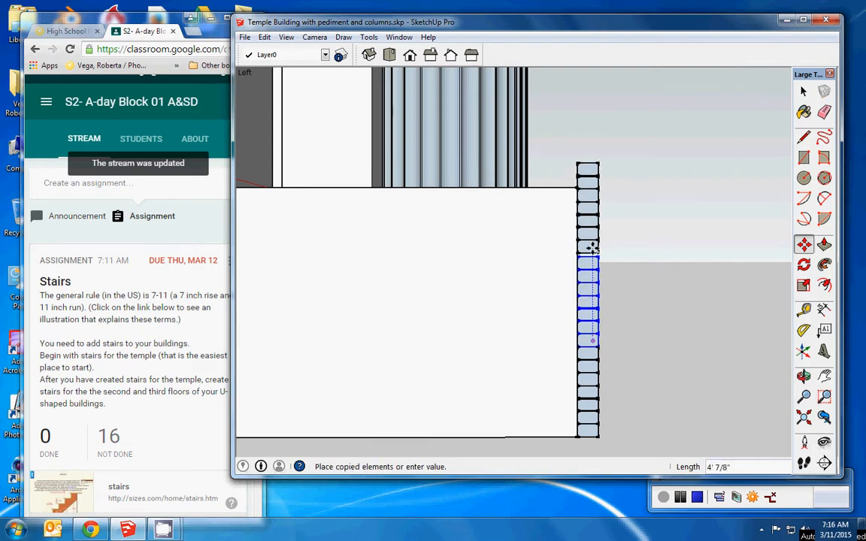
{"action": "left_click", "coordinate": [594, 248]}
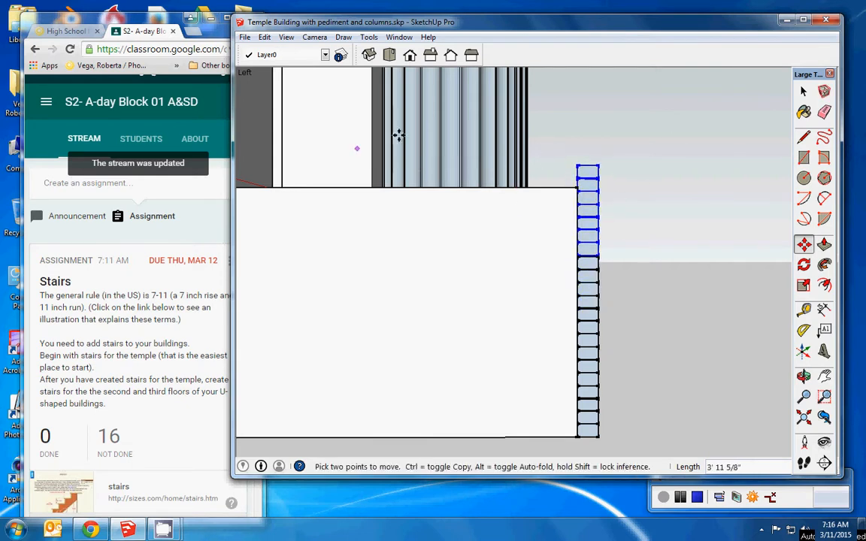
Step: Delete the two topmost steps that extend above the temple base and check the stack's fit against the base
{"action": "left_click", "coordinate": [803, 92]}
{"action": "left_click", "coordinate": [588, 176]}
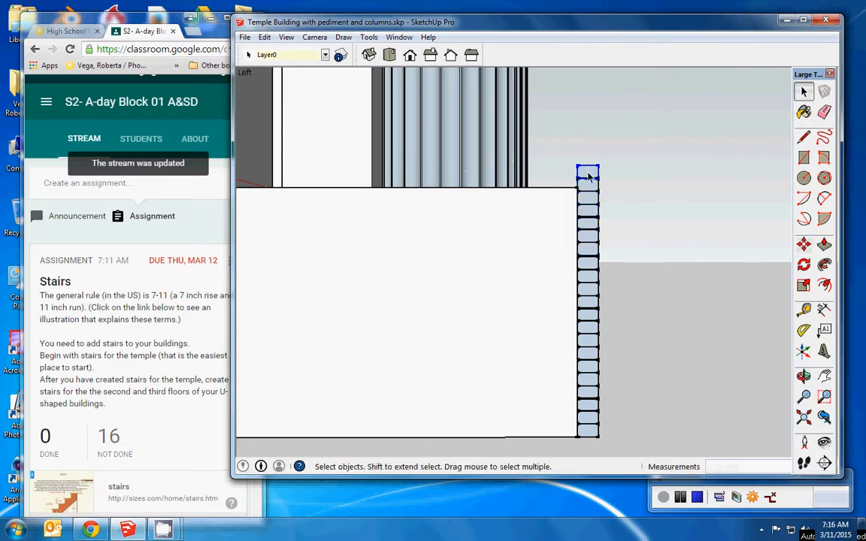
{"action": "key", "text": "Delete"}
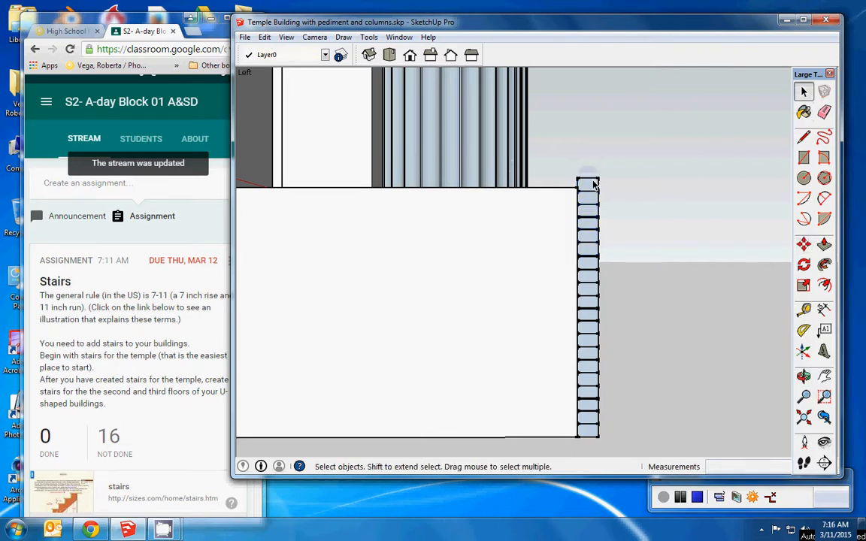
{"action": "scroll", "coordinate": [663, 239], "scroll_direction": "up", "scroll_amount": 4}
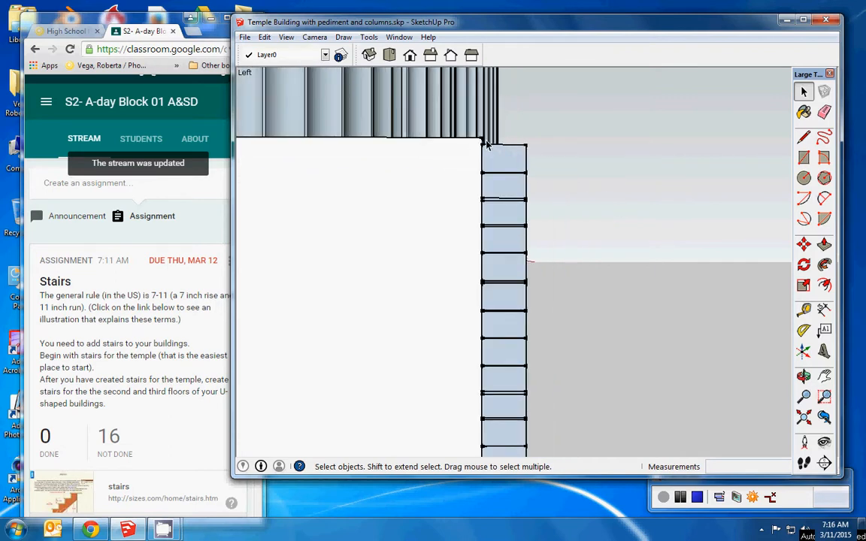
{"action": "scroll", "coordinate": [540, 158], "scroll_direction": "down", "scroll_amount": 4}
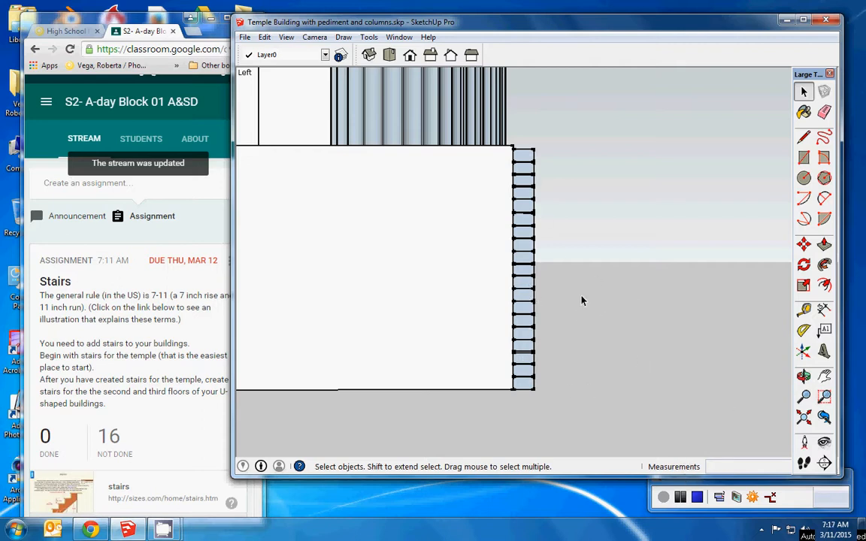
{"action": "scroll", "coordinate": [522, 324], "scroll_direction": "up", "scroll_amount": 2}
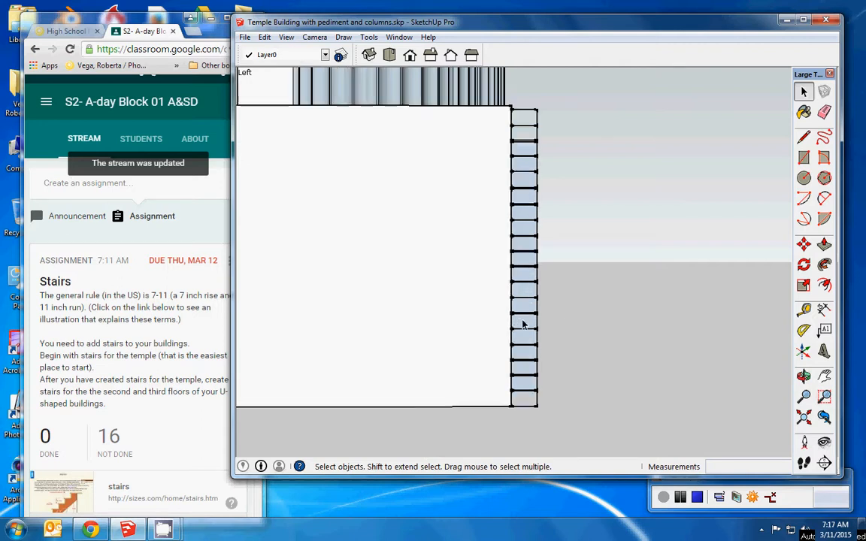
{"action": "scroll", "coordinate": [523, 324], "scroll_direction": "up", "scroll_amount": 2}
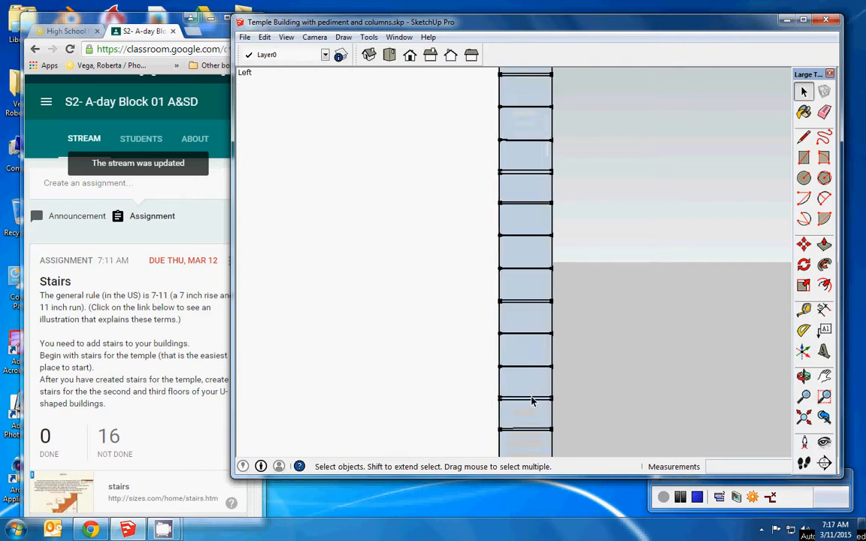
{"action": "scroll", "coordinate": [535, 399], "scroll_direction": "down", "scroll_amount": 3}
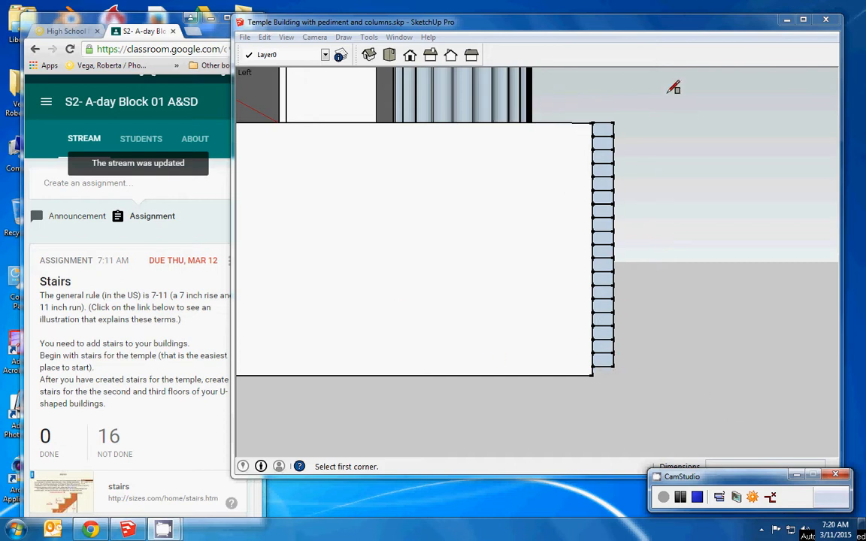
Step: Draw a rectangle 4 9/16" high by 11" wide filling the gap between the lowest step and the bottom of the temple base
{"action": "left_click", "coordinate": [563, 21]}
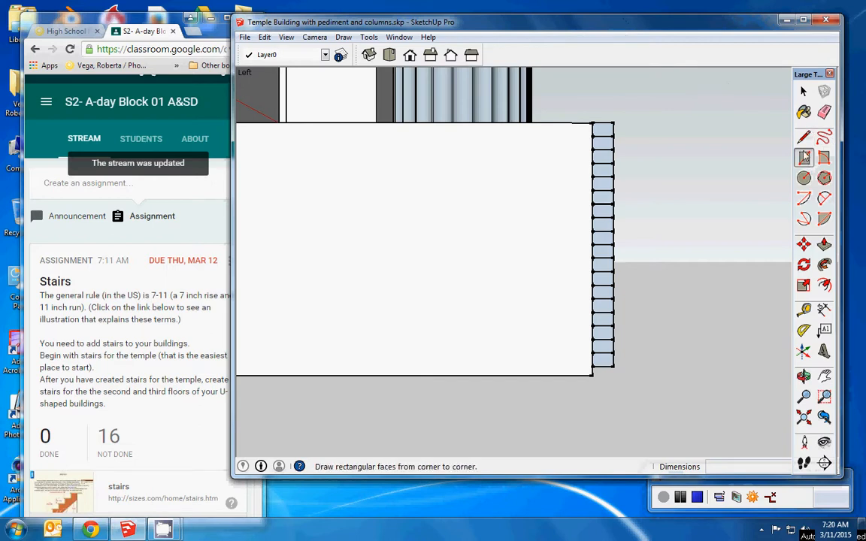
{"action": "left_click", "coordinate": [593, 366]}
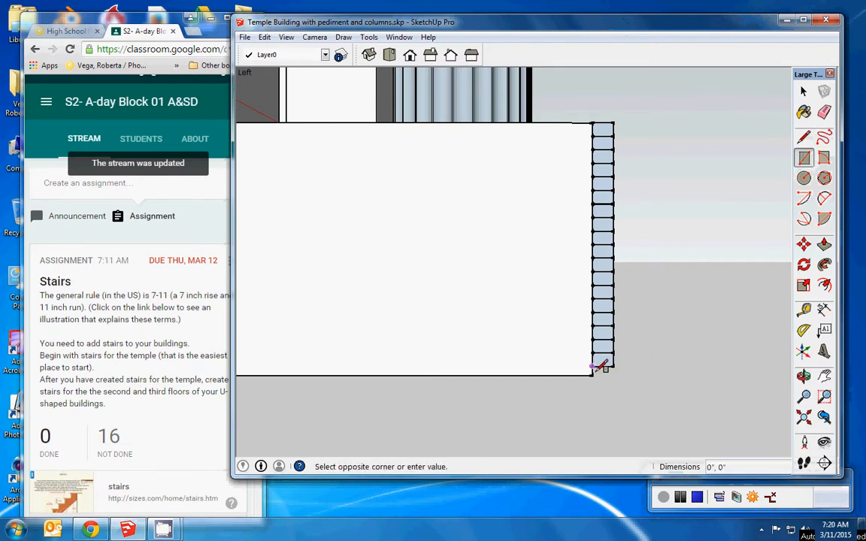
{"action": "left_click", "coordinate": [620, 367]}
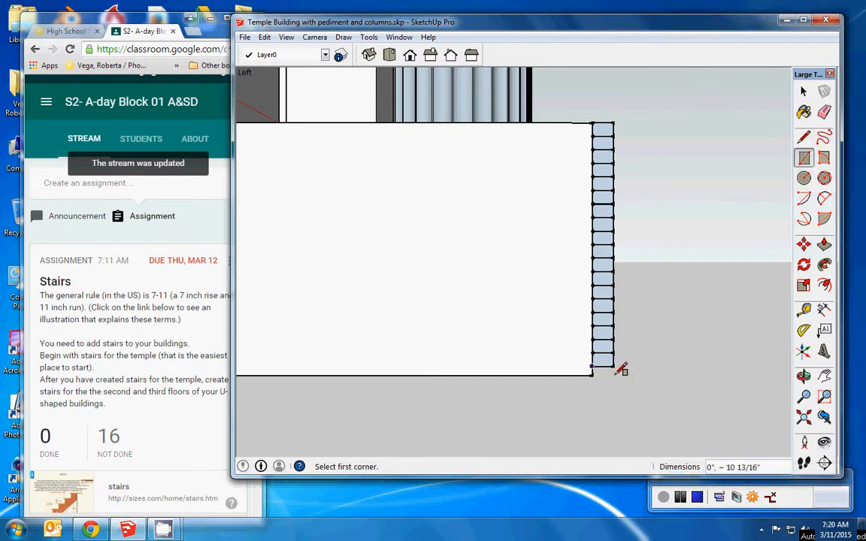
{"action": "left_click", "coordinate": [618, 368]}
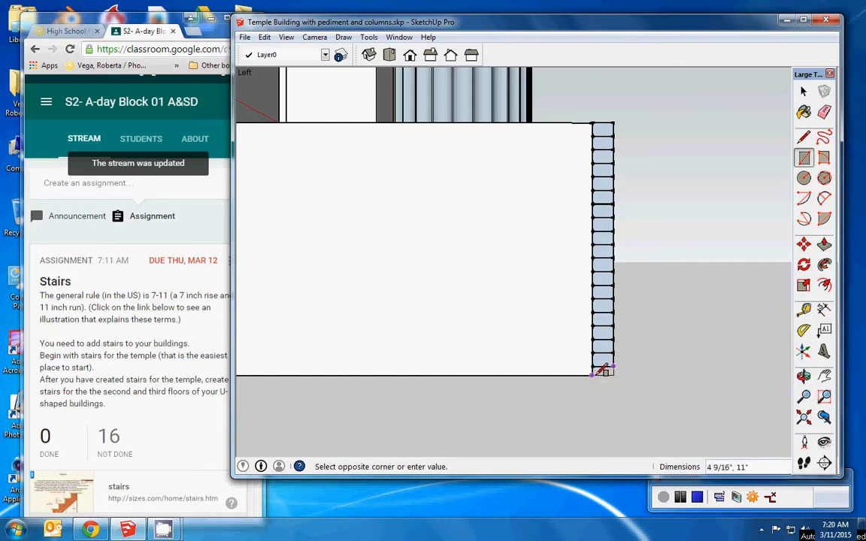
{"action": "left_click", "coordinate": [602, 368]}
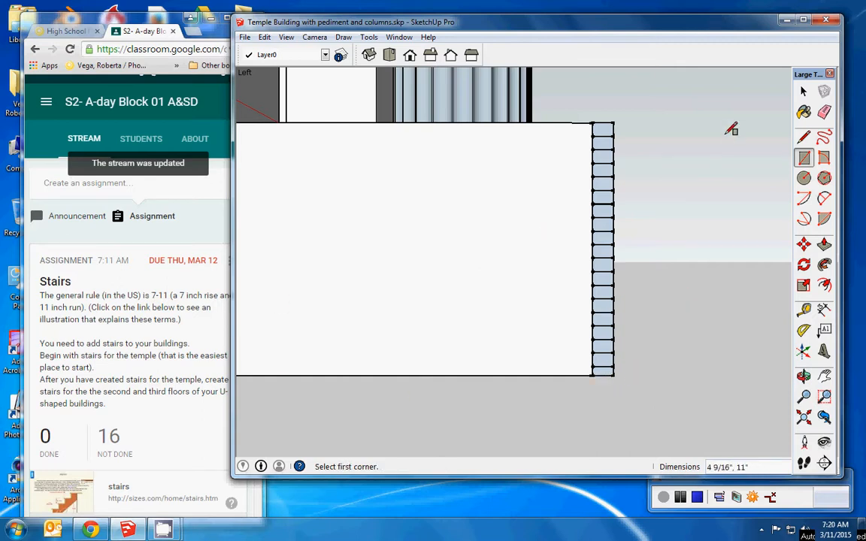
Step: Turn the filler rectangle beneath the lowest step into a component named "stair base"
{"action": "key", "text": "space"}
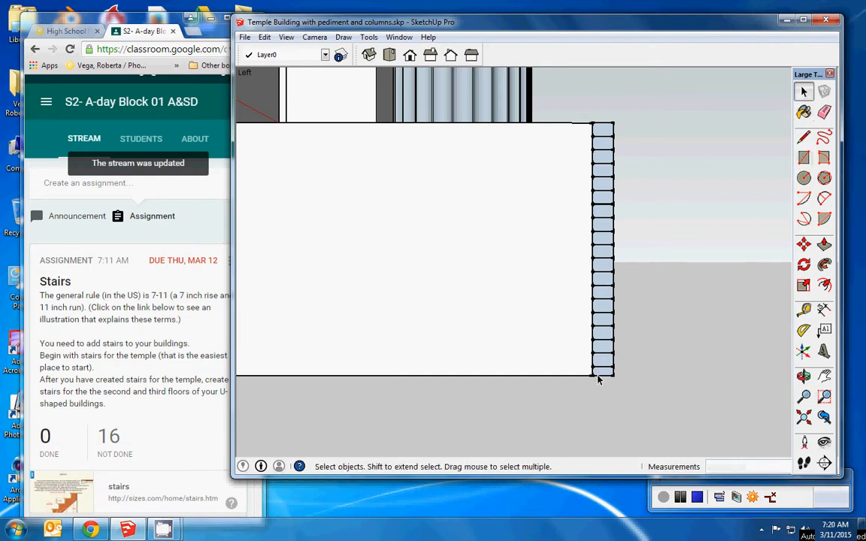
{"action": "left_click", "coordinate": [599, 376]}
{"action": "left_click", "coordinate": [823, 92]}
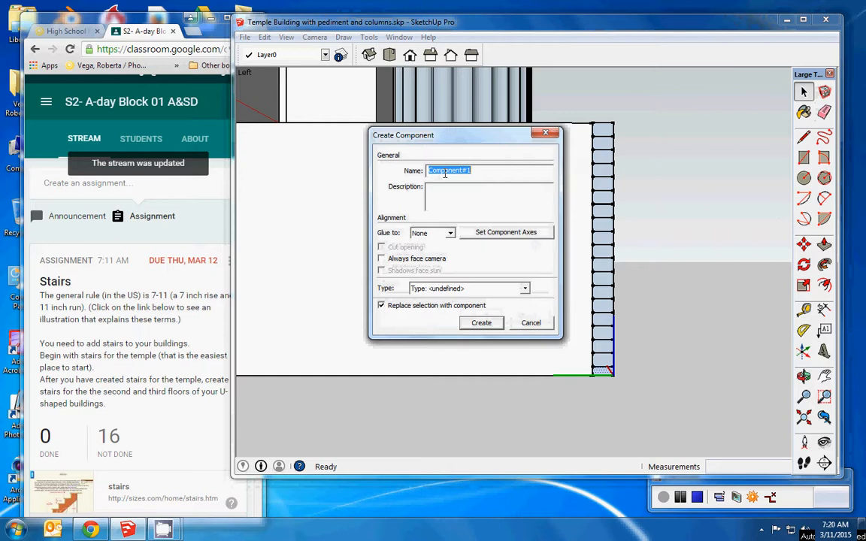
{"action": "type", "text": "stair ta"}
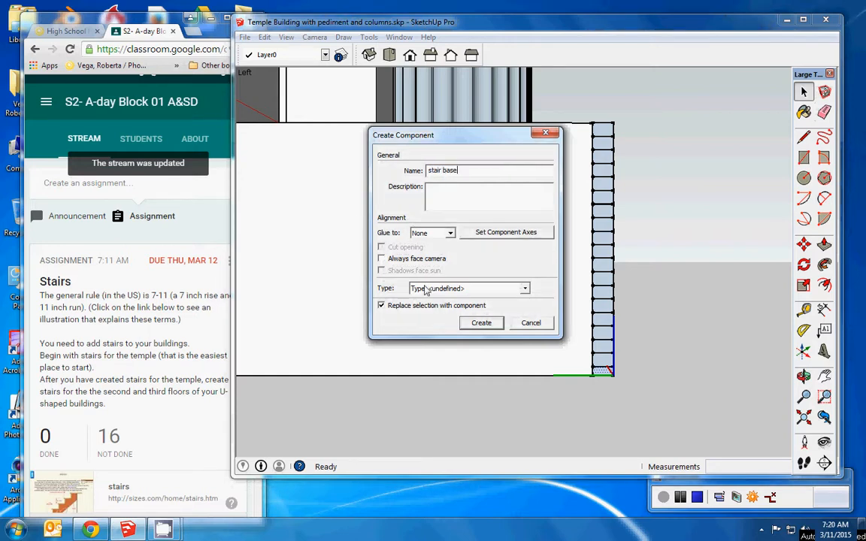
{"action": "left_click", "coordinate": [481, 323]}
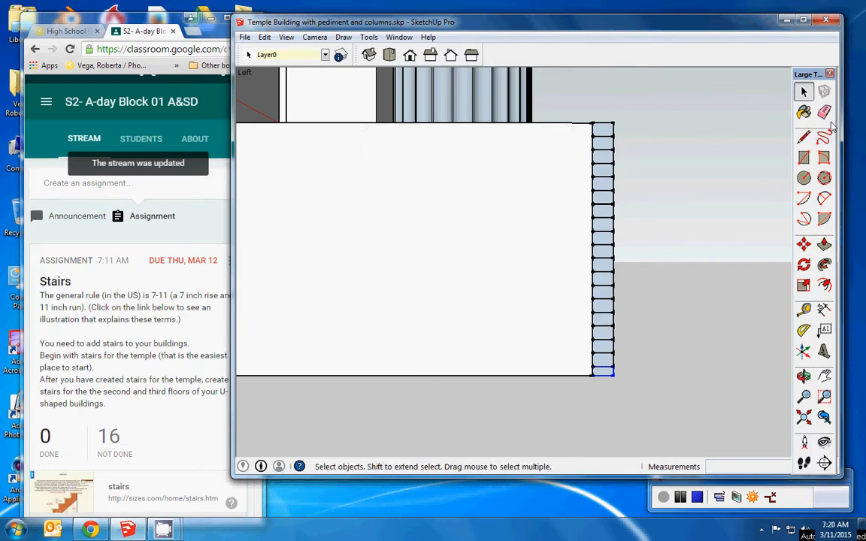
Step: Copy the stair base and every stacked step except the topmost about 10 15/16" outward, forming a second column beside the first
{"action": "left_click", "coordinate": [604, 162], "text": "shift"}
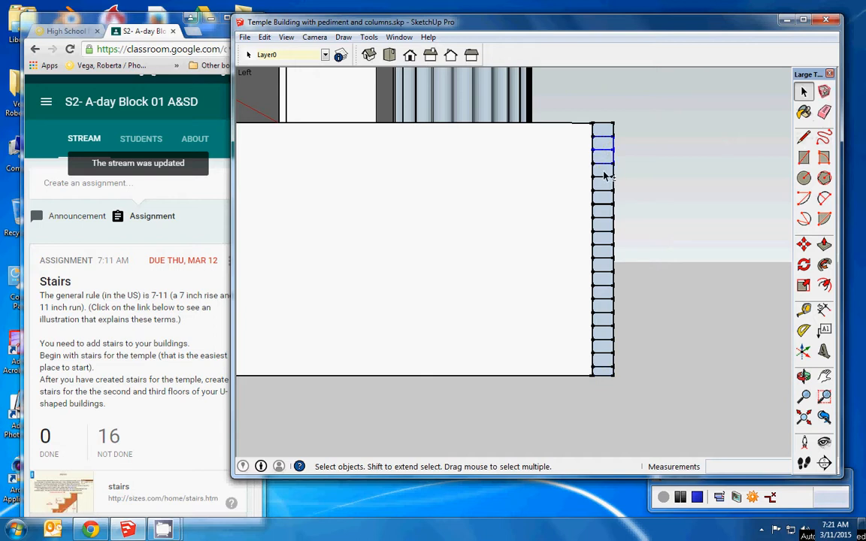
{"action": "left_click", "coordinate": [603, 176], "text": "shift"}
{"action": "left_click", "coordinate": [608, 189], "text": "shift"}
{"action": "left_click", "coordinate": [607, 204], "text": "shift"}
{"action": "left_click", "coordinate": [607, 230], "text": "shift"}
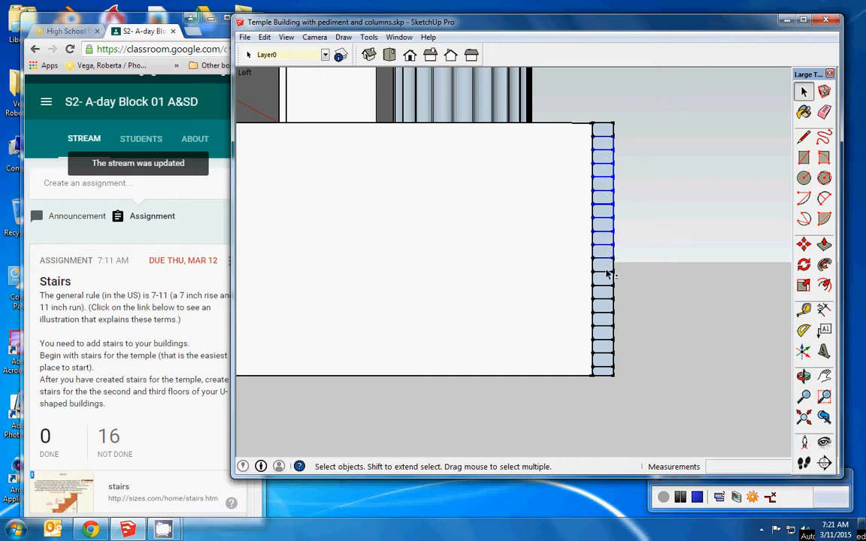
{"action": "left_click", "coordinate": [606, 271], "text": "shift"}
{"action": "left_click", "coordinate": [607, 299], "text": "shift"}
{"action": "left_click", "coordinate": [607, 313], "text": "shift"}
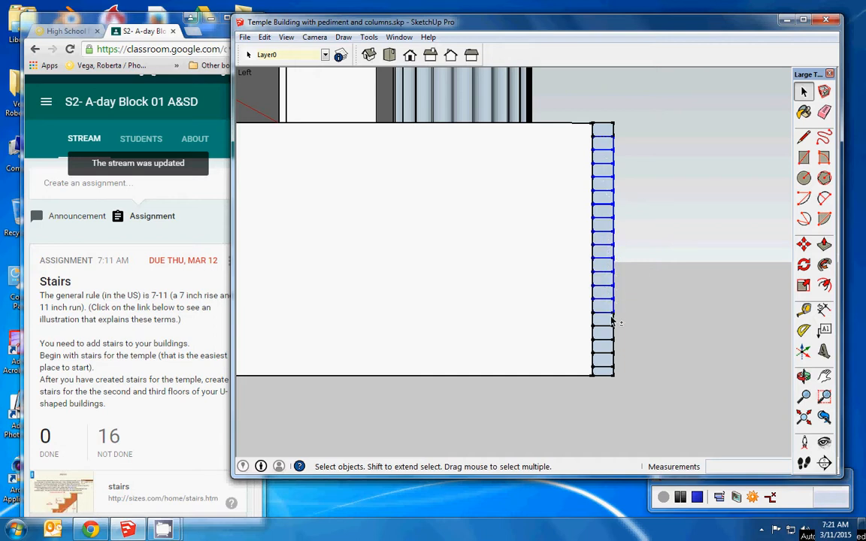
{"action": "left_click", "coordinate": [609, 354], "text": "shift"}
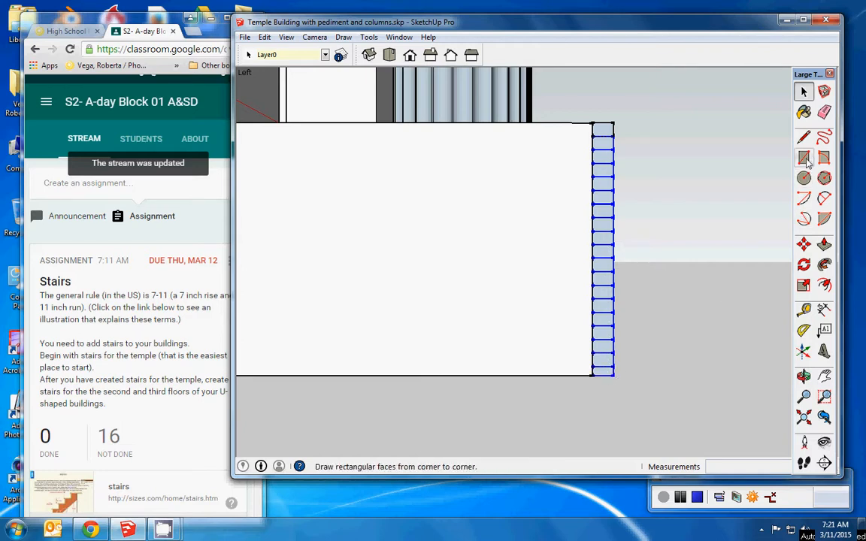
{"action": "left_click", "coordinate": [803, 245]}
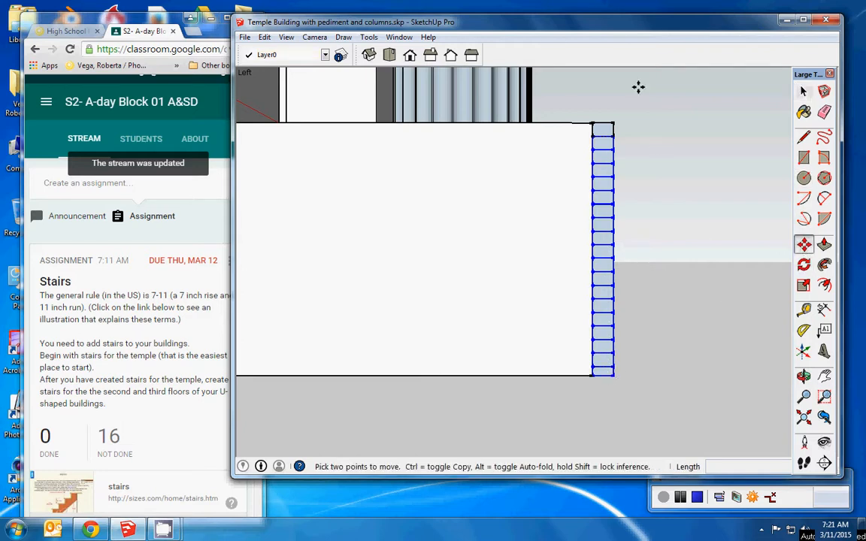
{"action": "key", "text": "ctrl"}
{"action": "left_click", "coordinate": [603, 147]}
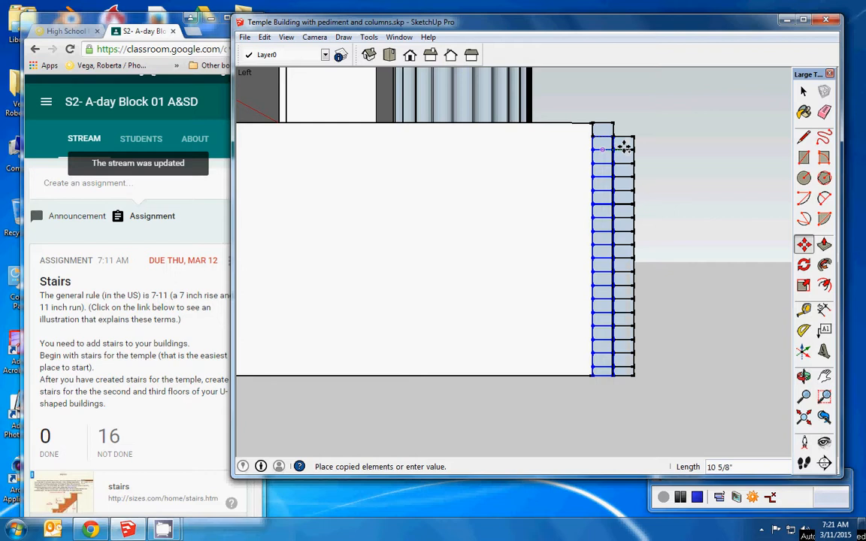
{"action": "left_click", "coordinate": [623, 145]}
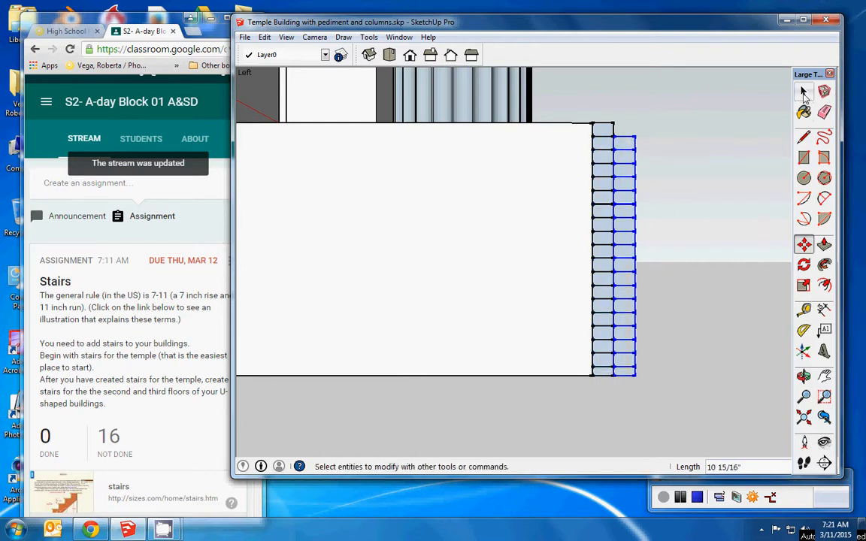
{"action": "left_click", "coordinate": [804, 91]}
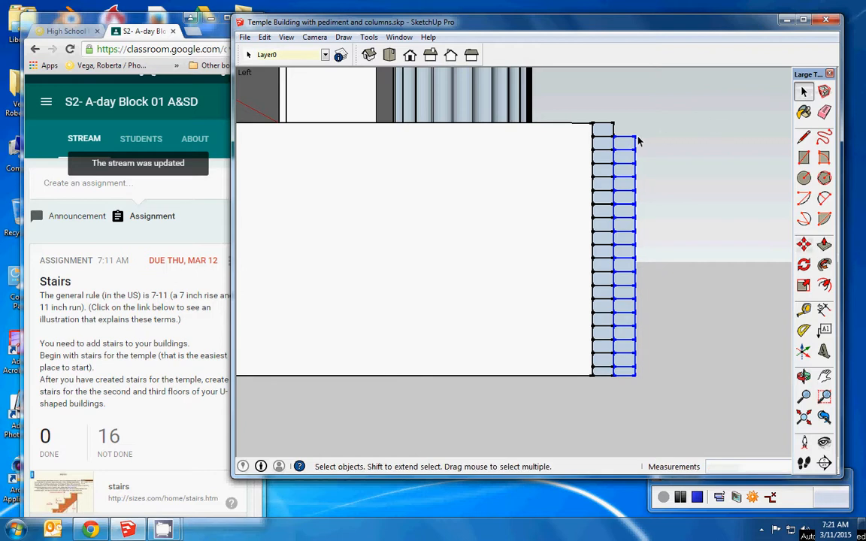
Step: Copy the second column without its top step outward by one tread, forming a third column that is one step lower
{"action": "left_click", "coordinate": [628, 145]}
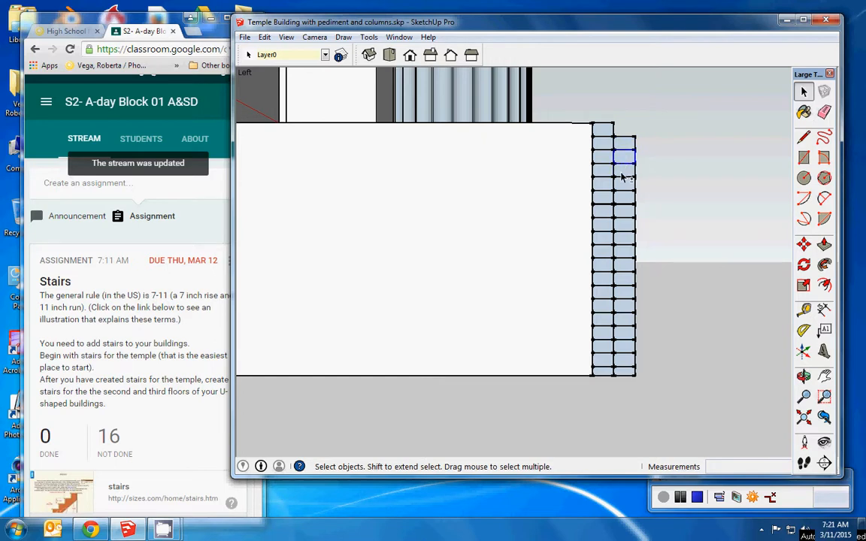
{"action": "left_click", "coordinate": [624, 175]}
{"action": "left_click", "coordinate": [626, 185], "text": "shift"}
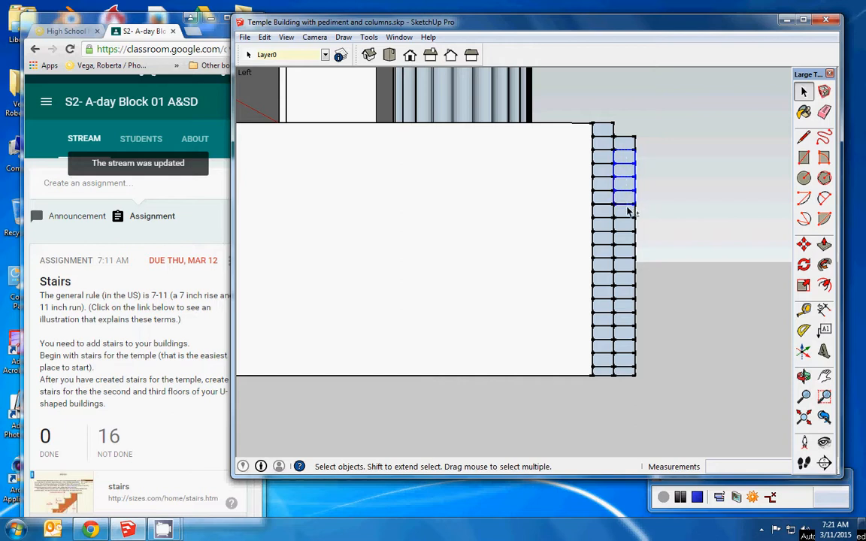
{"action": "left_click", "coordinate": [632, 192], "text": "shift"}
{"action": "left_click", "coordinate": [630, 197], "text": "shift"}
{"action": "left_click", "coordinate": [631, 211], "text": "shift"}
{"action": "left_click", "coordinate": [632, 254], "text": "shift"}
{"action": "left_click", "coordinate": [632, 266], "text": "shift"}
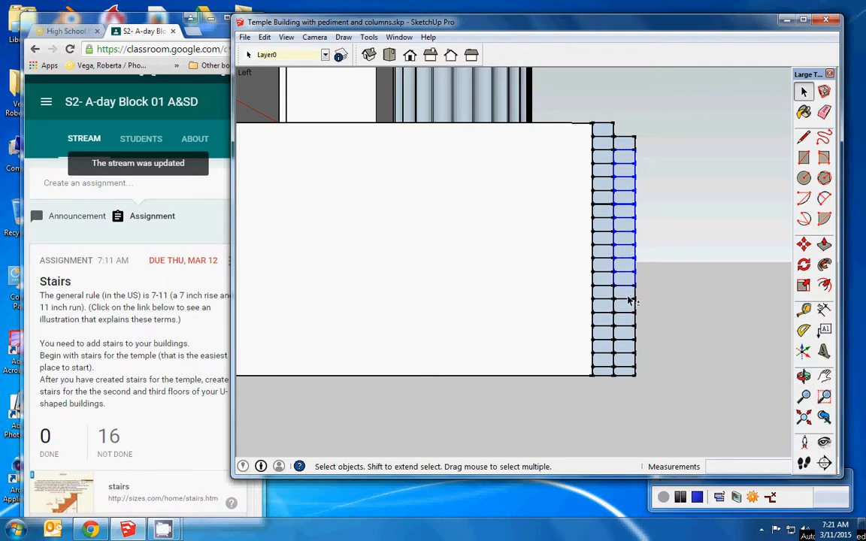
{"action": "left_click", "coordinate": [634, 293], "text": "shift"}
{"action": "left_click", "coordinate": [631, 306], "text": "shift"}
{"action": "left_click", "coordinate": [630, 320], "text": "shift"}
{"action": "left_click", "coordinate": [627, 336], "text": "shift"}
{"action": "left_click", "coordinate": [630, 366], "text": "shift"}
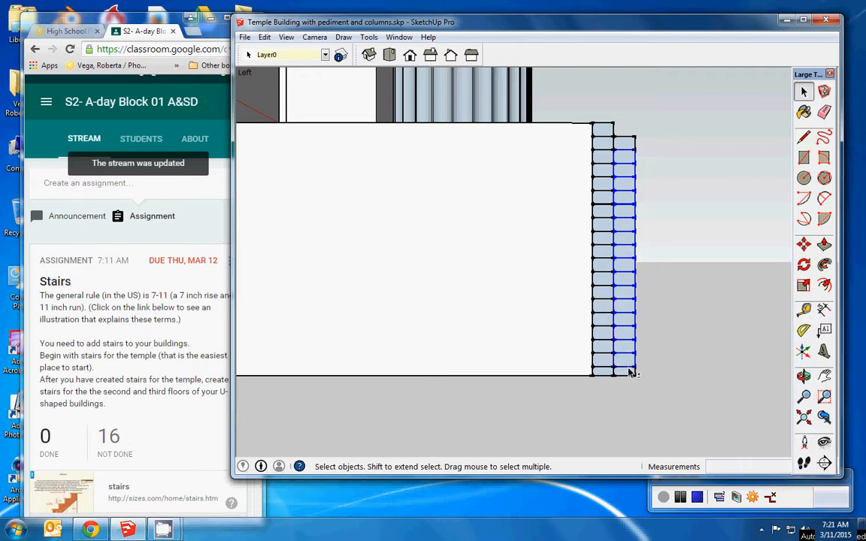
{"action": "left_click", "coordinate": [803, 244]}
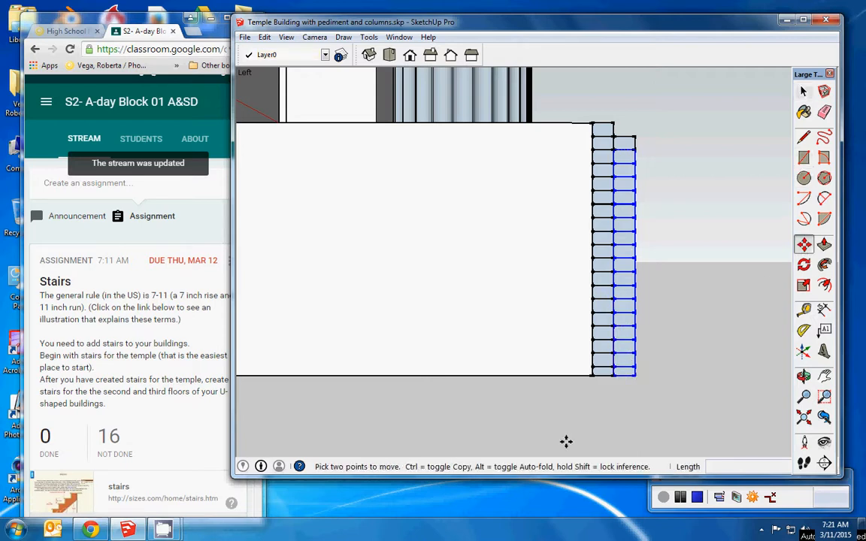
{"action": "left_click", "coordinate": [624, 372]}
{"action": "key", "text": "ctrl"}
{"action": "left_click", "coordinate": [646, 376]}
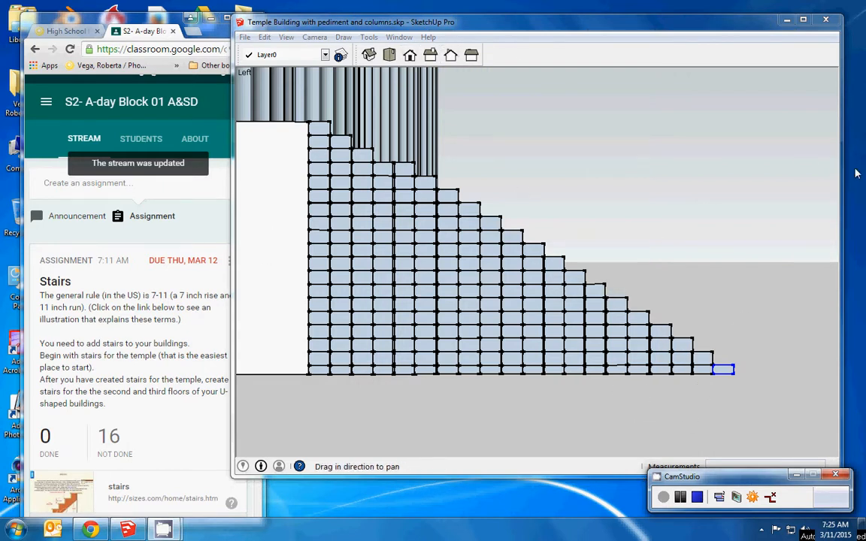
Step: Edit a step component and Push/Pull its face about 58' 2 5/16" across the temple front to the far corner, then close the component
{"action": "left_click", "coordinate": [689, 33]}
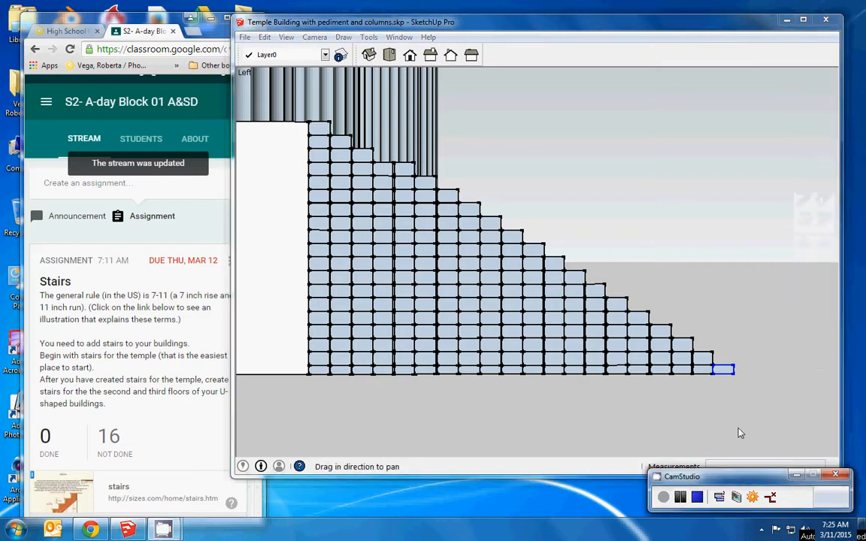
{"action": "left_click", "coordinate": [666, 23]}
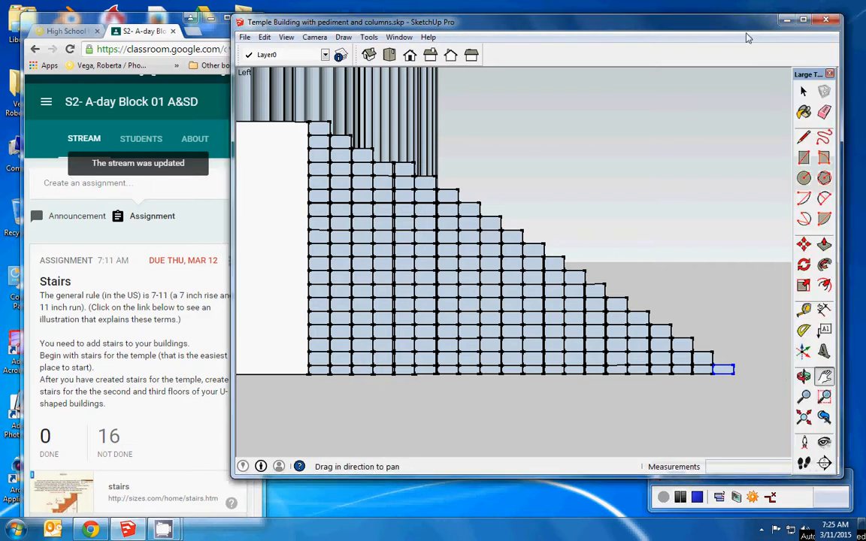
{"action": "left_click", "coordinate": [804, 377]}
{"action": "left_click_drag", "start_coordinate": [740, 315], "coordinate": [420, 232]}
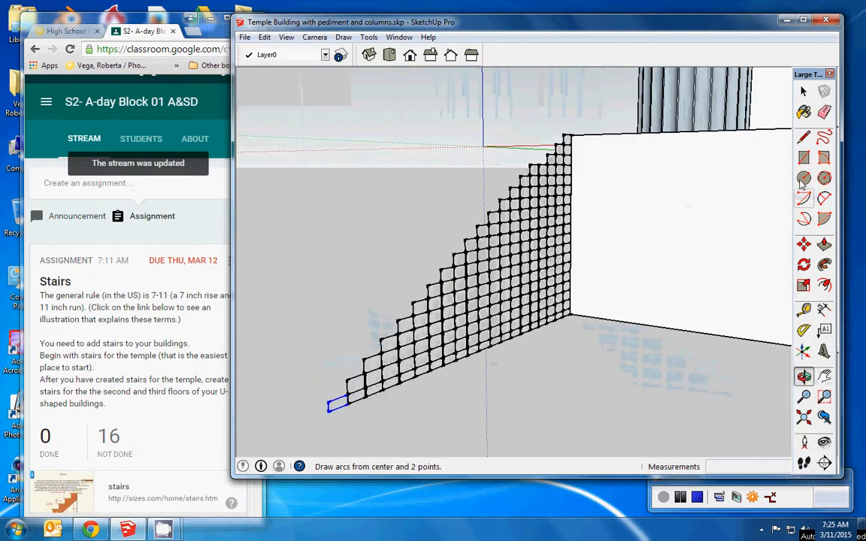
{"action": "left_click", "coordinate": [804, 91]}
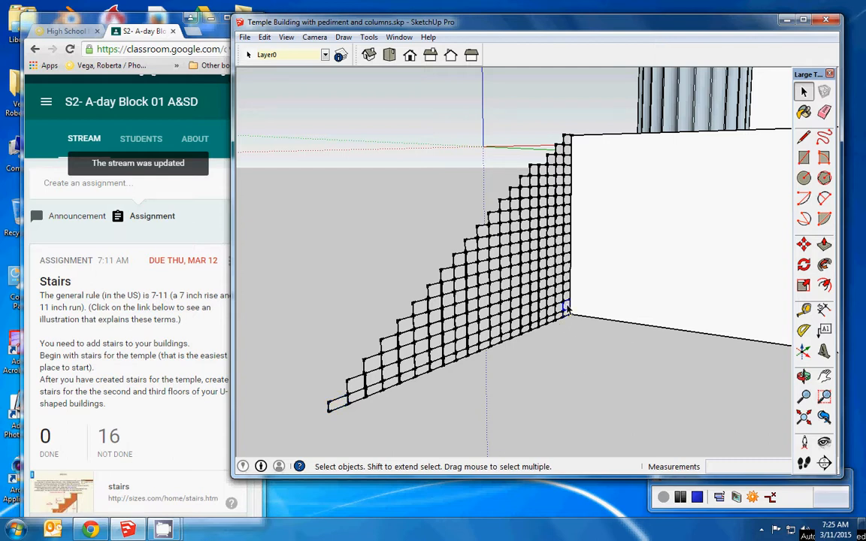
{"action": "double_click", "coordinate": [567, 308]}
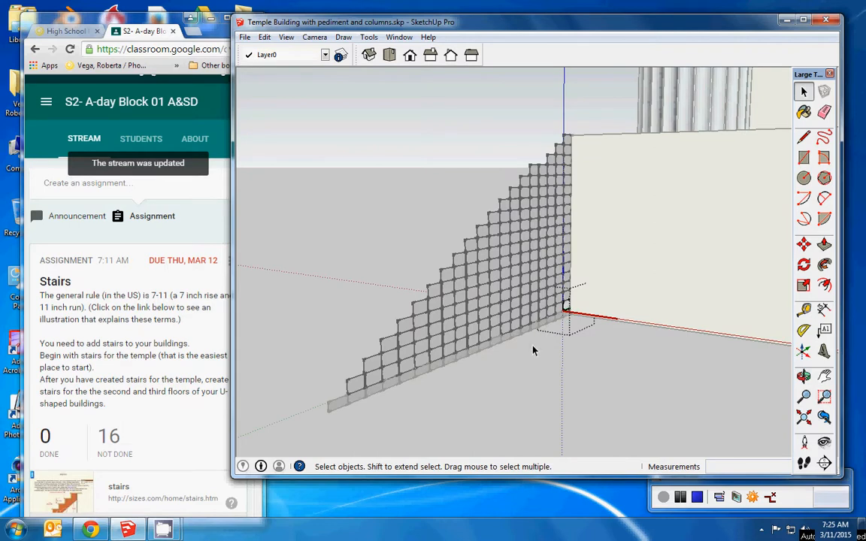
{"action": "scroll", "coordinate": [657, 302], "scroll_direction": "down", "scroll_amount": 2}
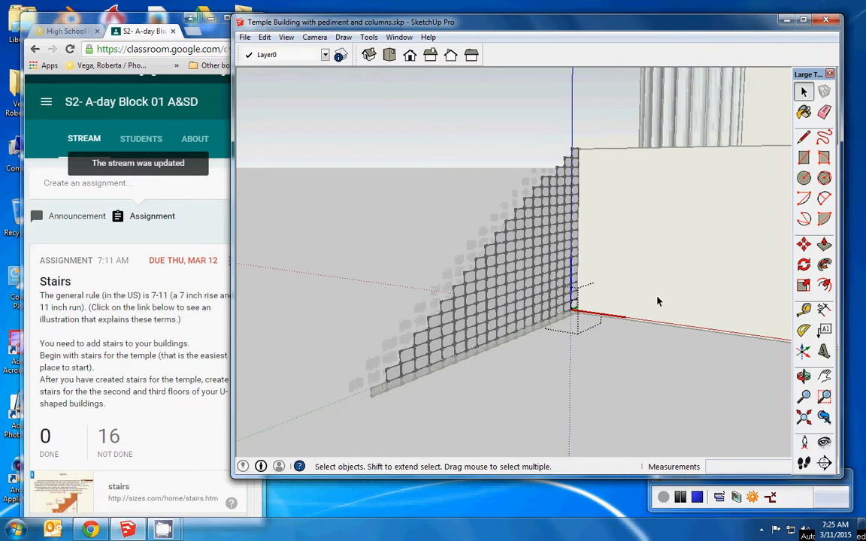
{"action": "left_click", "coordinate": [824, 376]}
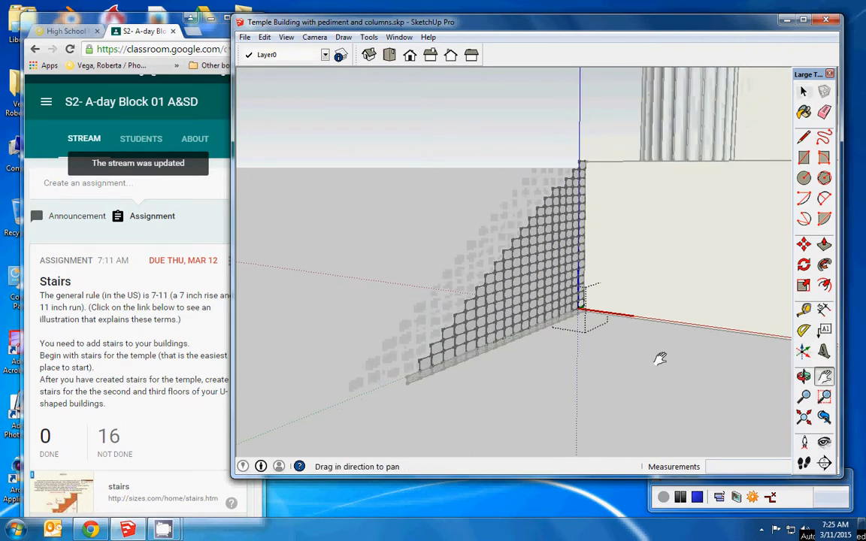
{"action": "left_click_drag", "start_coordinate": [657, 358], "coordinate": [340, 296]}
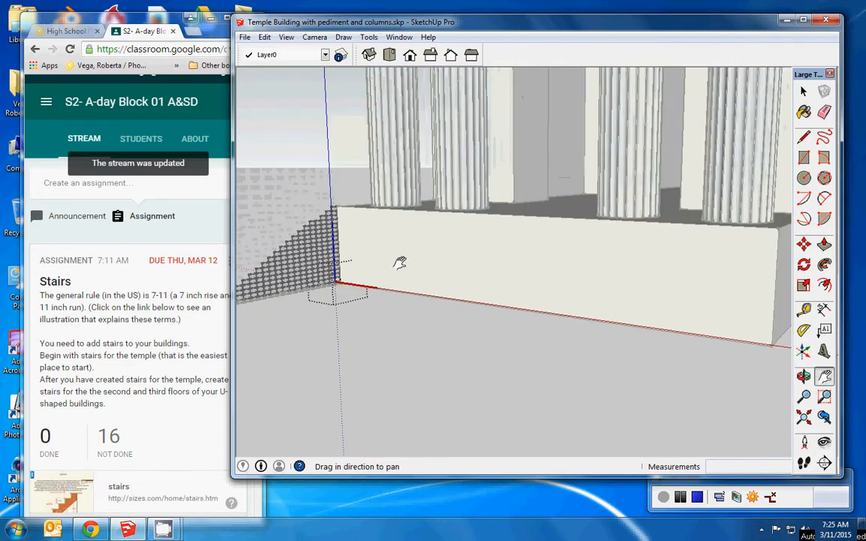
{"action": "left_click", "coordinate": [822, 248]}
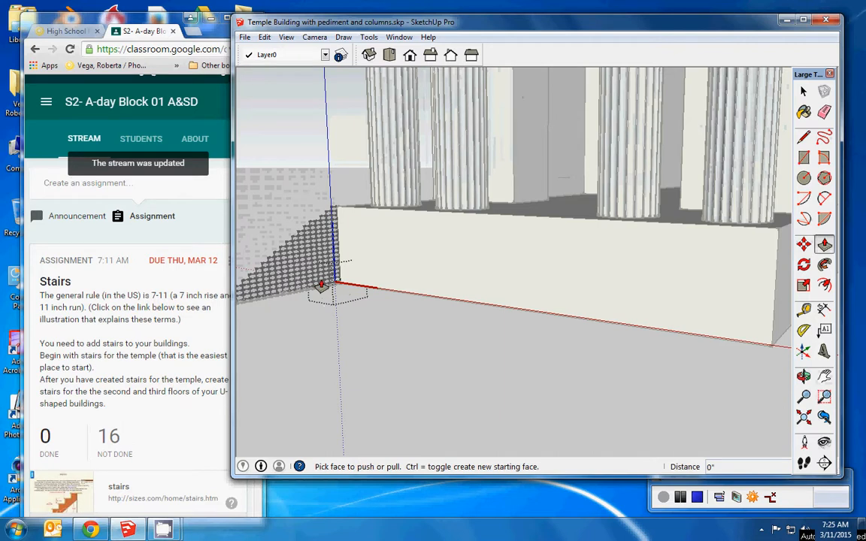
{"action": "left_click_drag", "start_coordinate": [334, 286], "coordinate": [765, 391]}
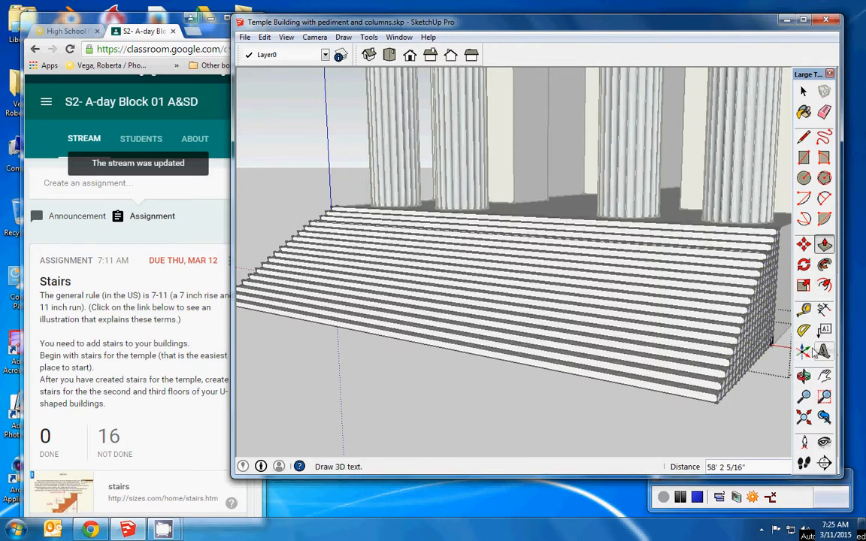
{"action": "left_click", "coordinate": [803, 376]}
{"action": "left_click_drag", "start_coordinate": [460, 404], "coordinate": [560, 374]}
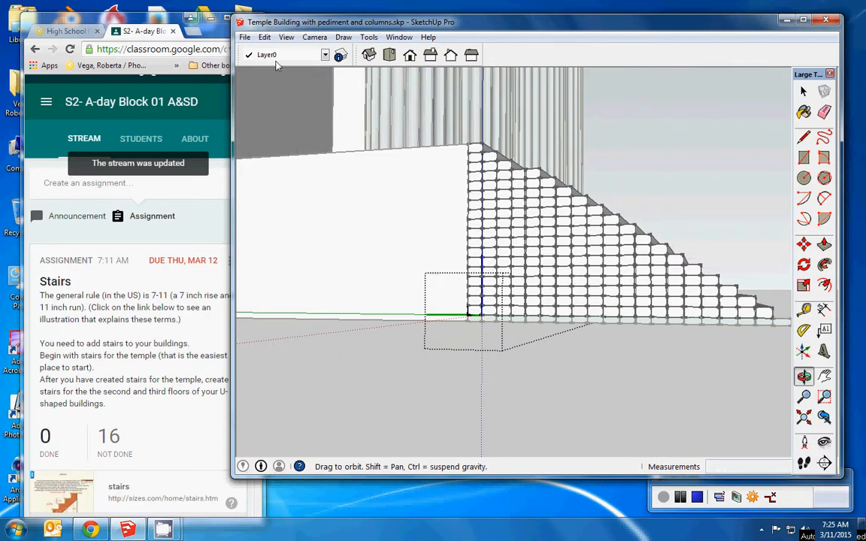
{"action": "left_click", "coordinate": [803, 91]}
{"action": "left_click", "coordinate": [653, 340]}
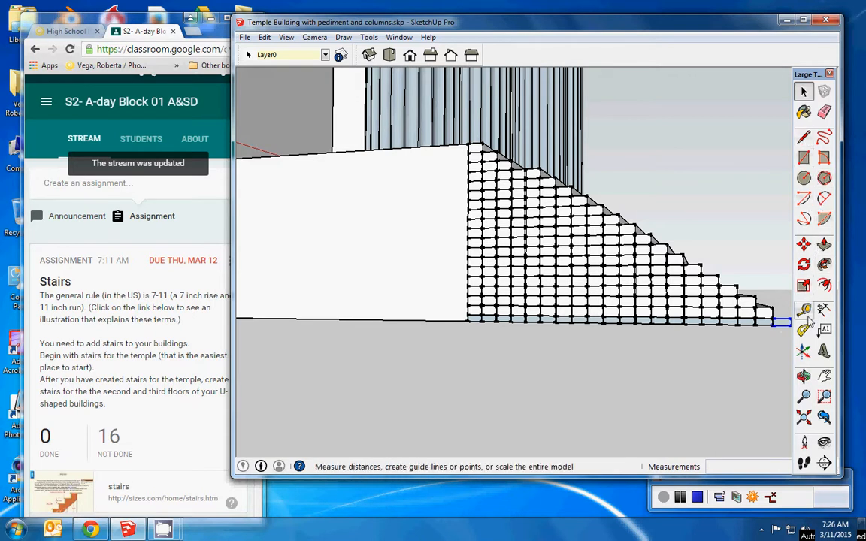
Step: Edit the outermost "stair base" component and Push/Pull its end face about 58' 2 7/16" across the temple front, then close the component
{"action": "left_click", "coordinate": [803, 375]}
{"action": "left_click_drag", "start_coordinate": [706, 230], "coordinate": [405, 290]}
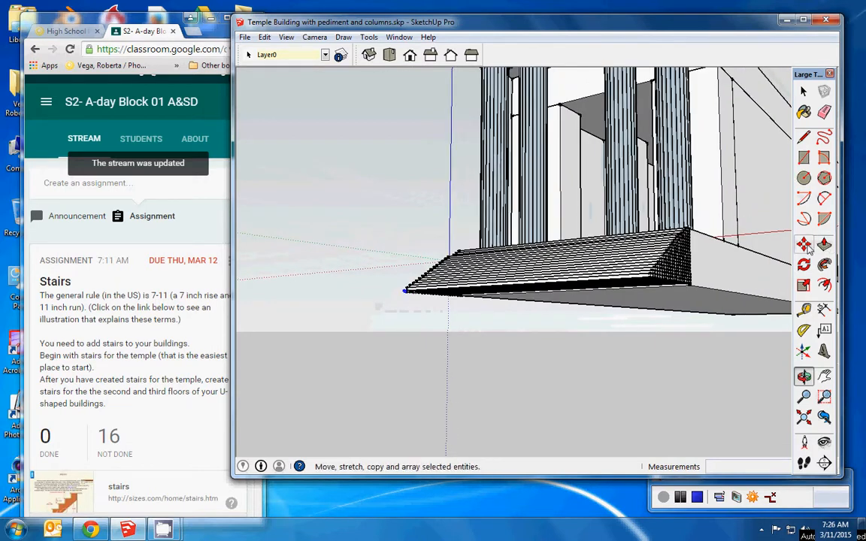
{"action": "left_click", "coordinate": [824, 244]}
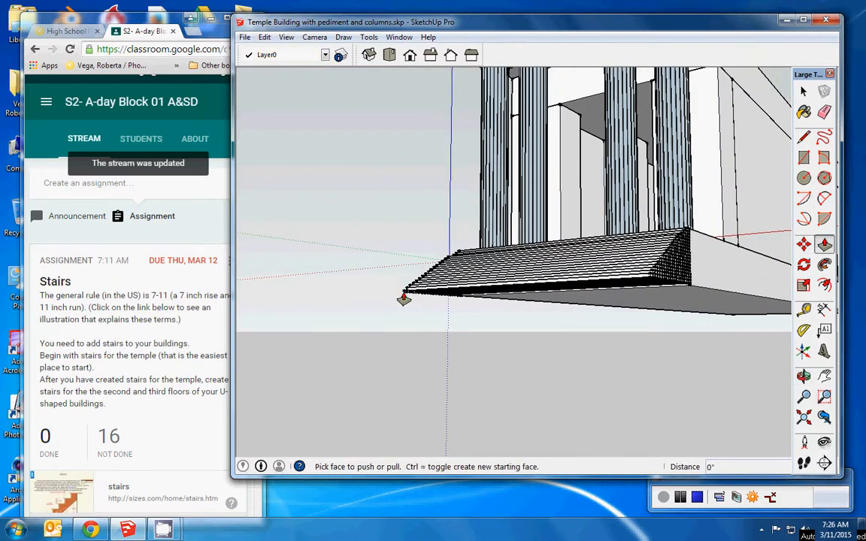
{"action": "scroll", "coordinate": [407, 295], "scroll_direction": "up", "scroll_amount": 4}
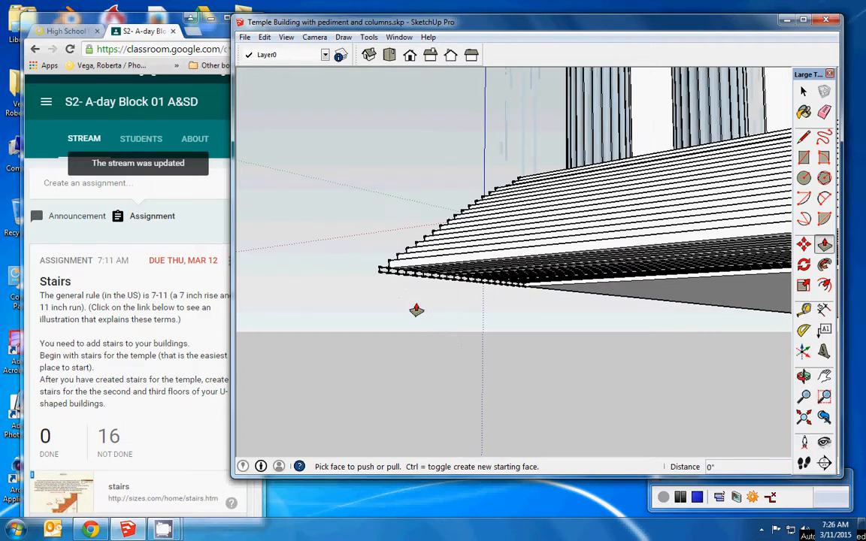
{"action": "left_click", "coordinate": [804, 91]}
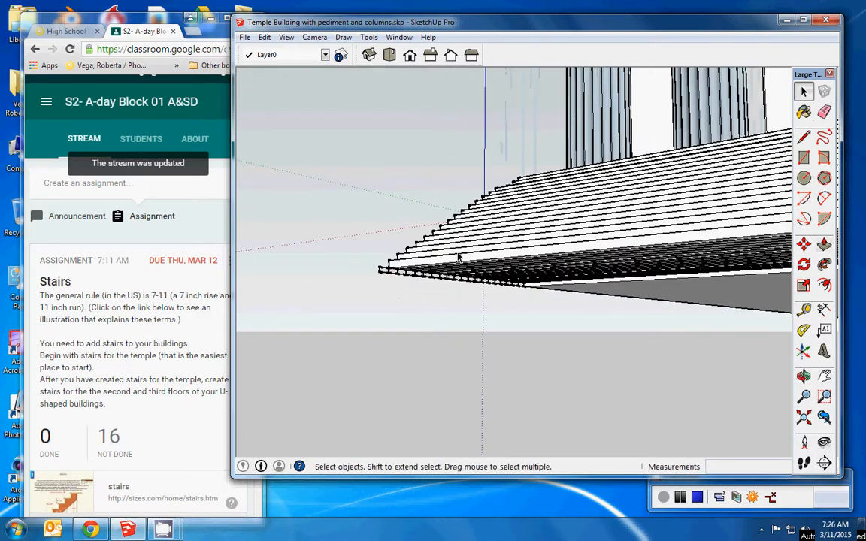
{"action": "double_click", "coordinate": [383, 272]}
{"action": "left_click", "coordinate": [824, 245]}
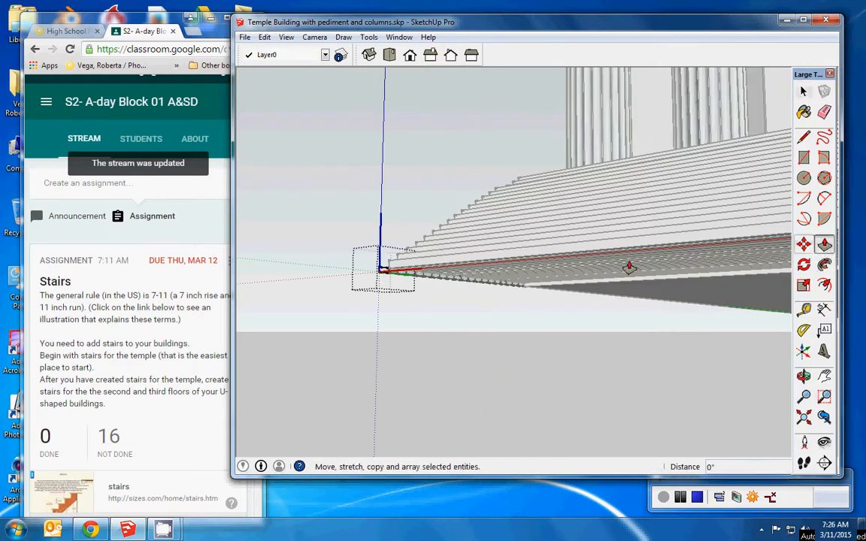
{"action": "left_click_drag", "start_coordinate": [383, 275], "coordinate": [386, 293]}
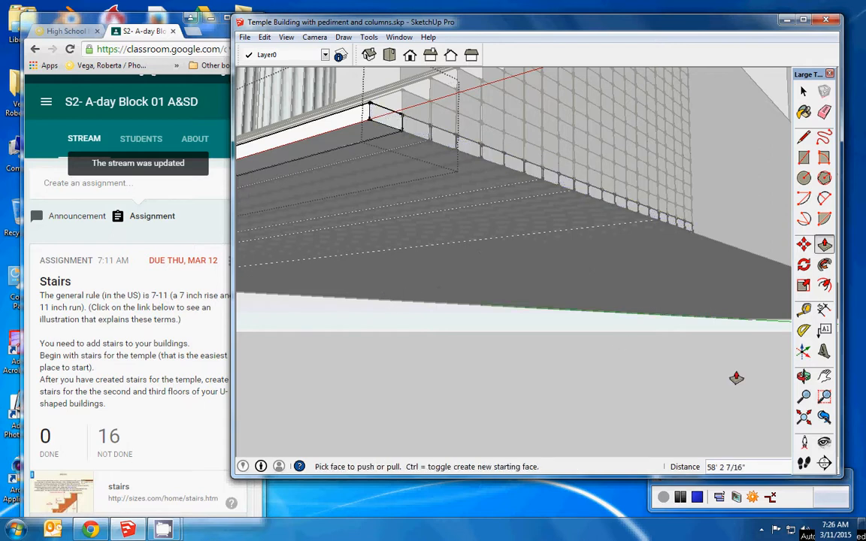
{"action": "left_click", "coordinate": [804, 91]}
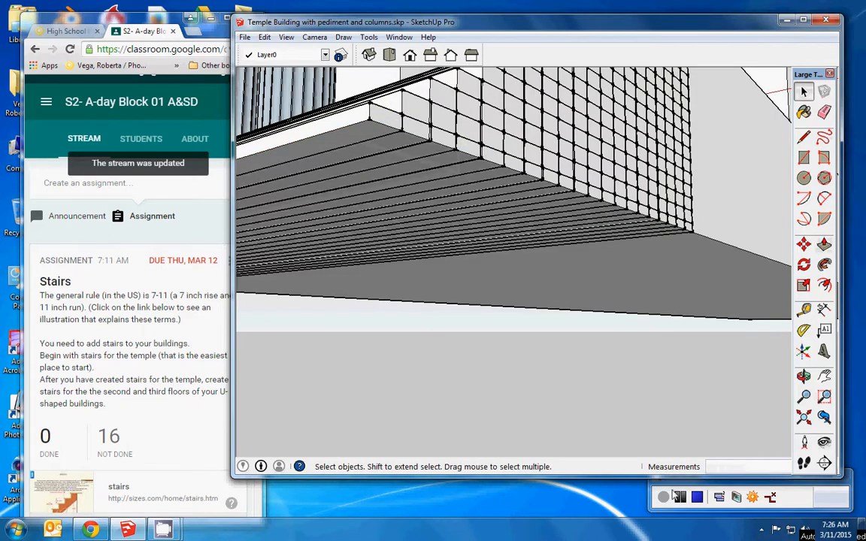